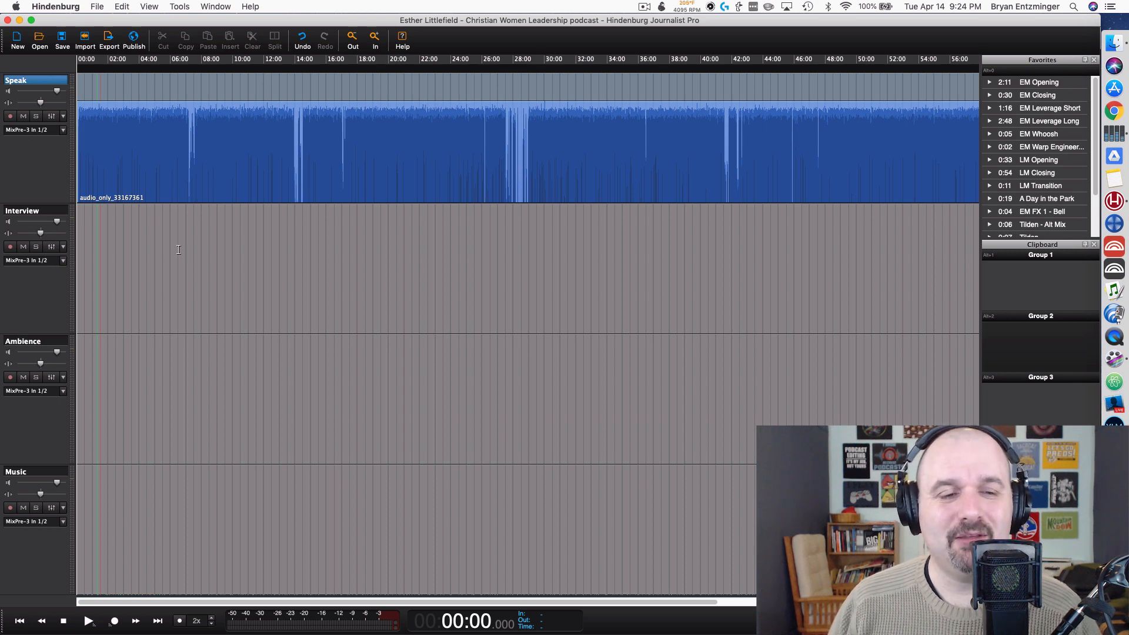
Open the Speak track's effects rack and load an Equalizer, with the timeline zoomed in on the opening minutes.
scroll(86, 216, up, 2)
scroll(85, 217, up, 2)
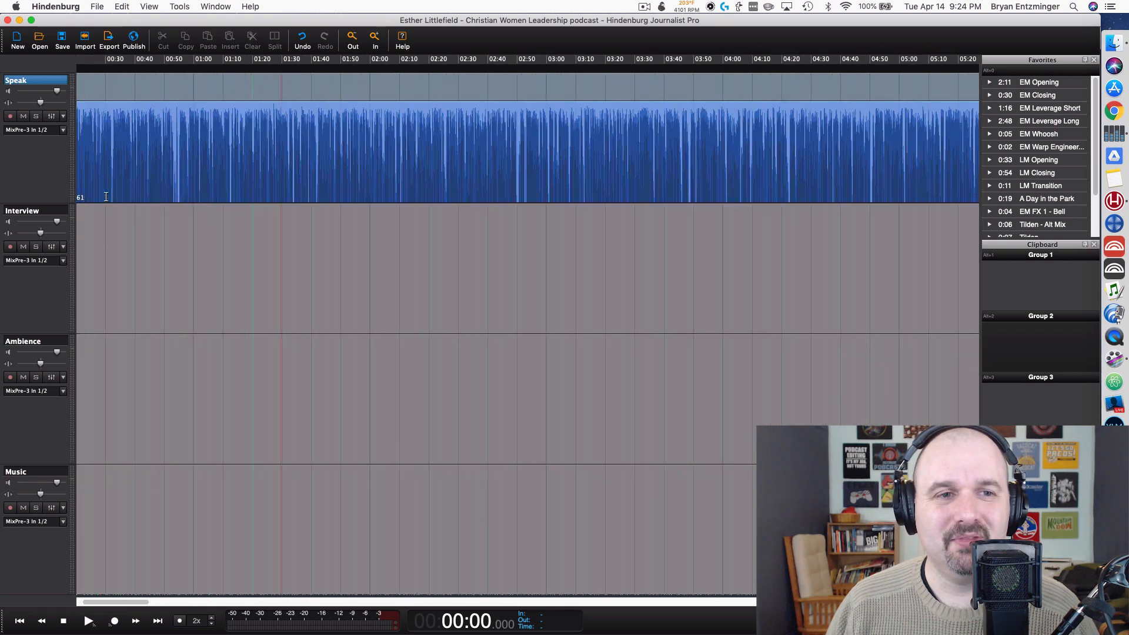
click(52, 116)
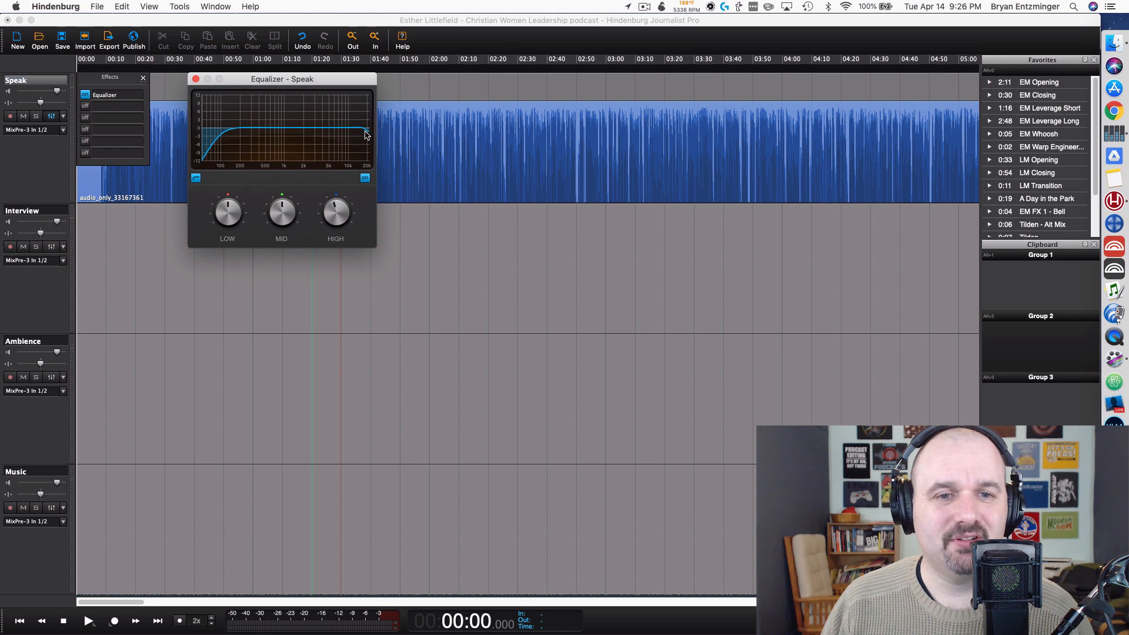
With the Equalizer's low-cut filter turned off, try boosting the low and mid bands and reset each.
click(196, 179)
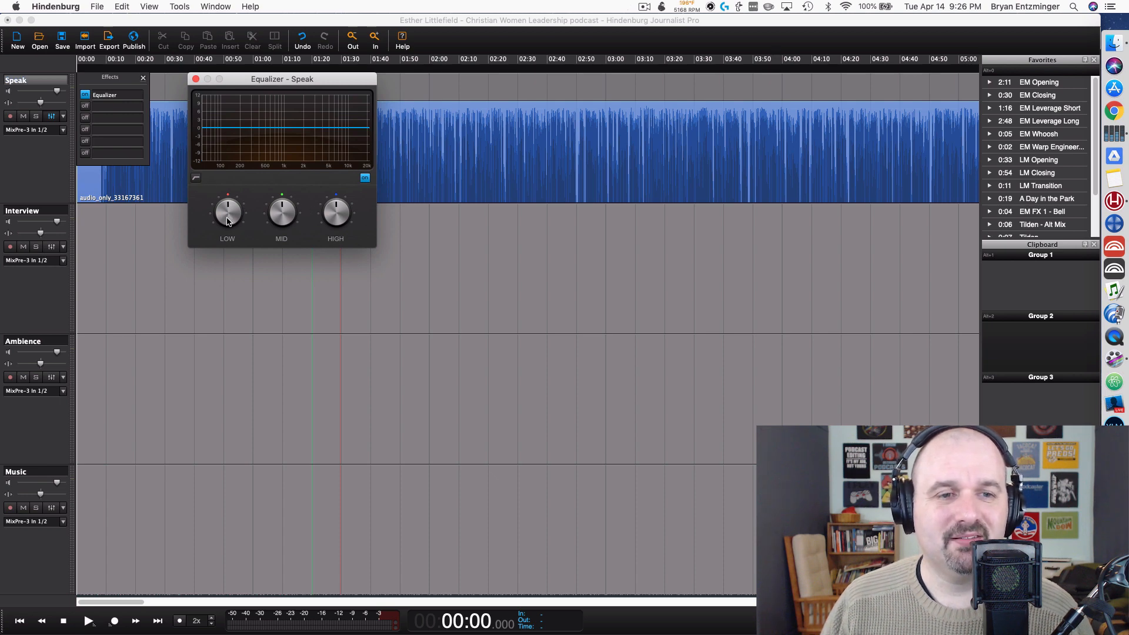
drag(228, 221, 229, 207)
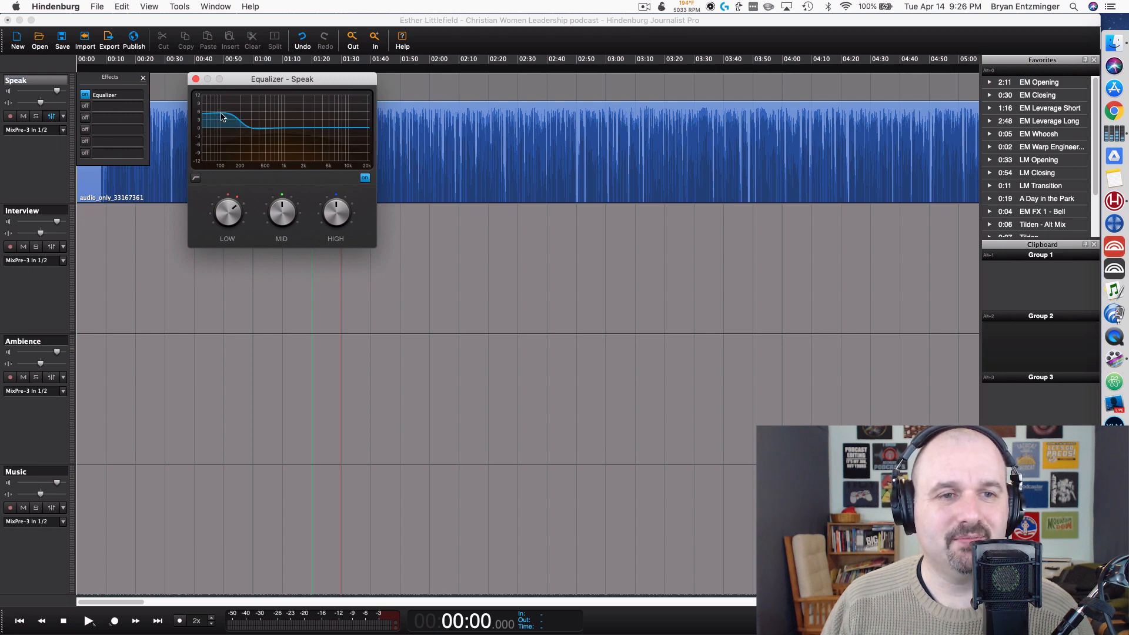
drag(229, 211, 283, 179)
double_click(227, 217)
mouse_move(282, 124)
mouse_down()
mouse_move(284, 97)
mouse_move(284, 164)
mouse_move(288, 98)
mouse_move(292, 174)
mouse_move(290, 125)
mouse_up()
double_click(277, 213)
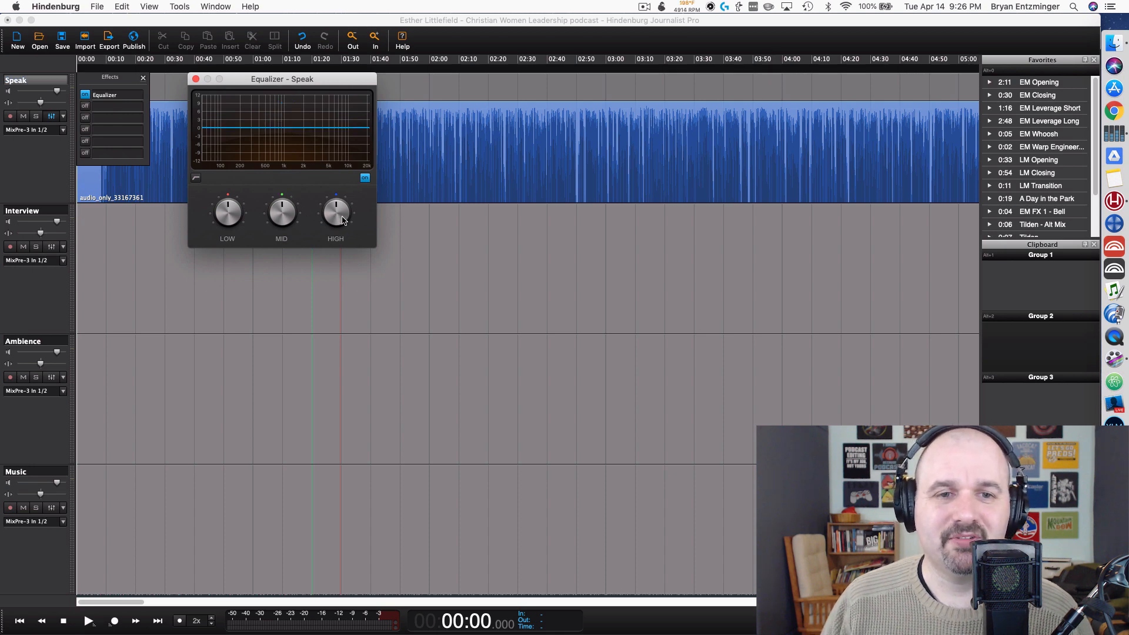
Try boosting and cutting the Equalizer's high band, ending with a narrow boost of about 4 dB between 5 and 10 kHz.
drag(339, 219, 333, 203)
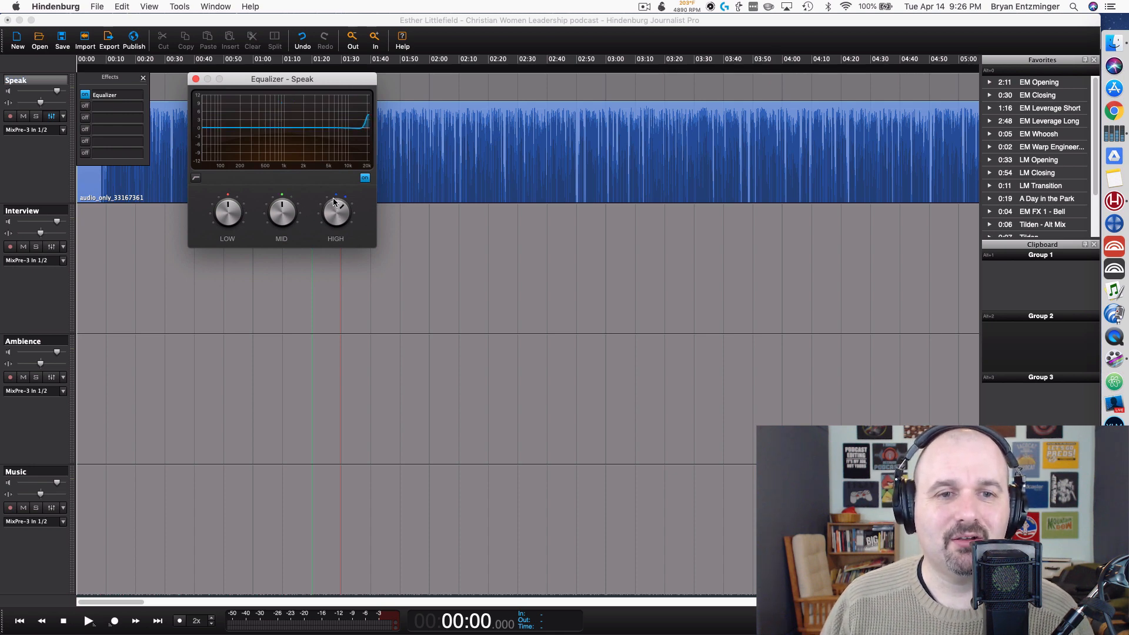
drag(365, 128, 327, 113)
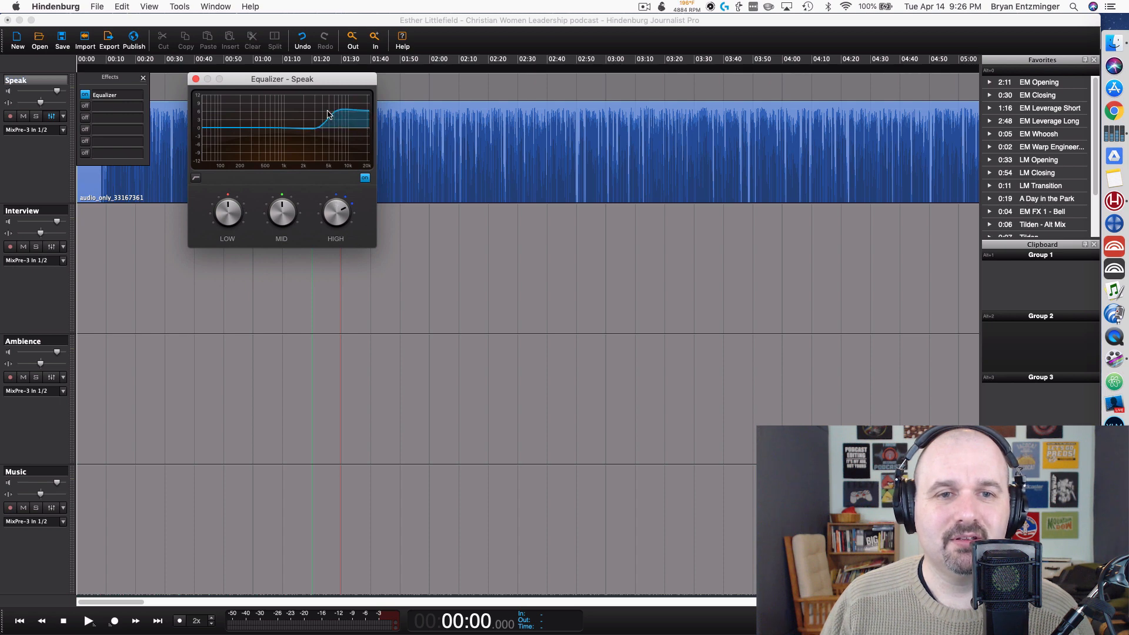
drag(341, 219, 336, 257)
drag(342, 151, 298, 107)
drag(345, 105, 336, 121)
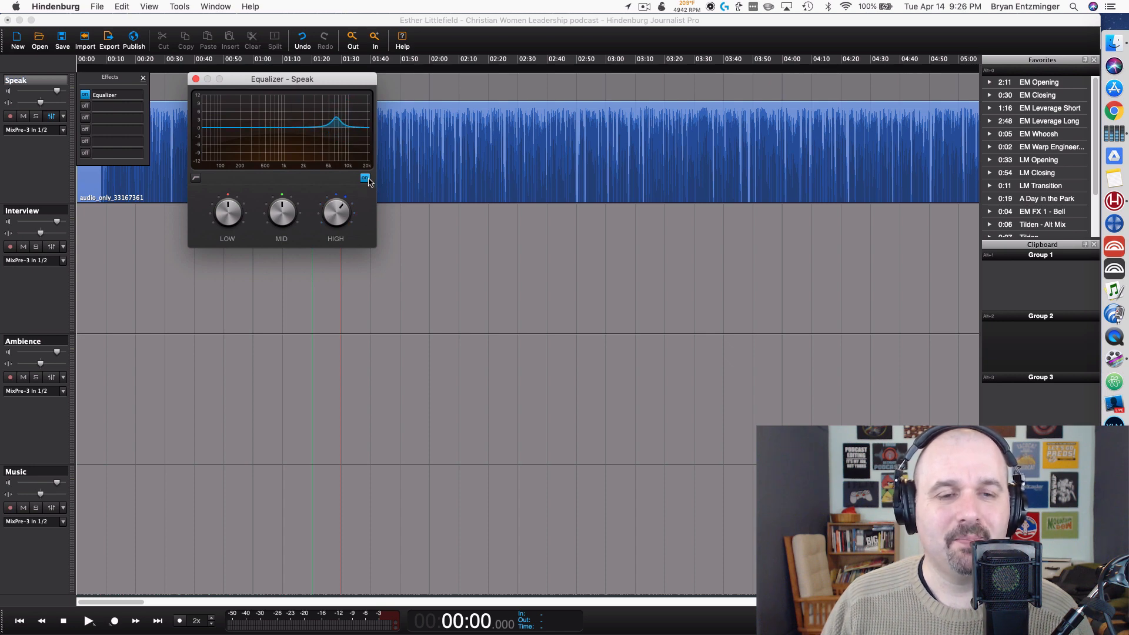
Try a low-band boost combined with the low-cut filter, and switch the Equalizer to bypass.
drag(232, 224, 233, 201)
click(197, 180)
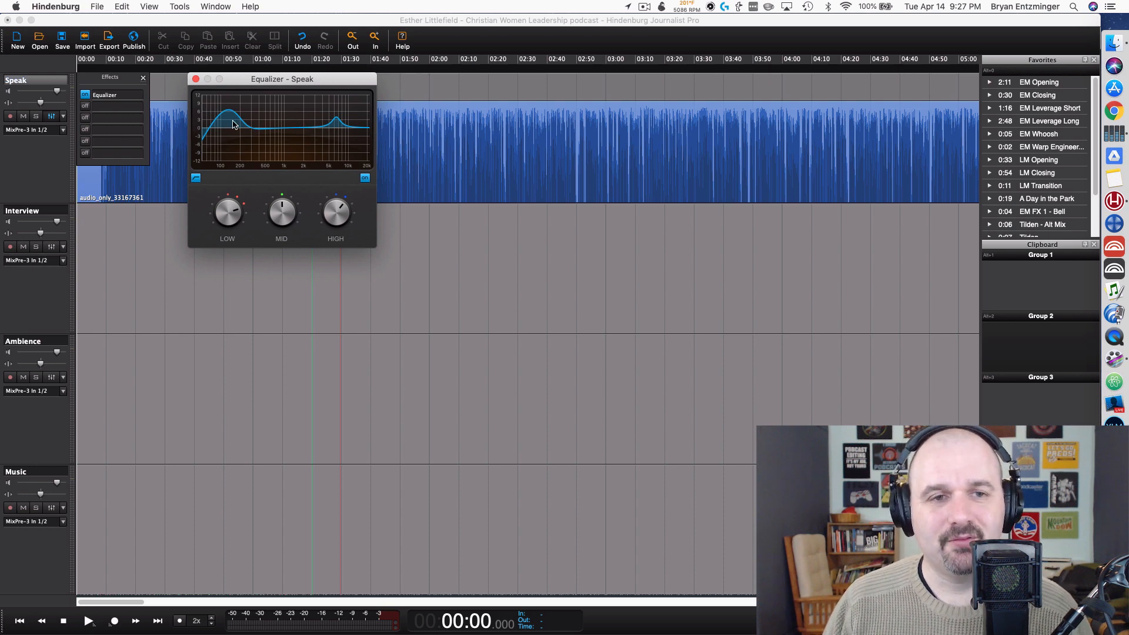
click(365, 178)
click(195, 180)
Replace the Speak track's Equalizer with a fresh one, turn off its low-cut filter, and move its window clear with the effects rack closed.
click(117, 96)
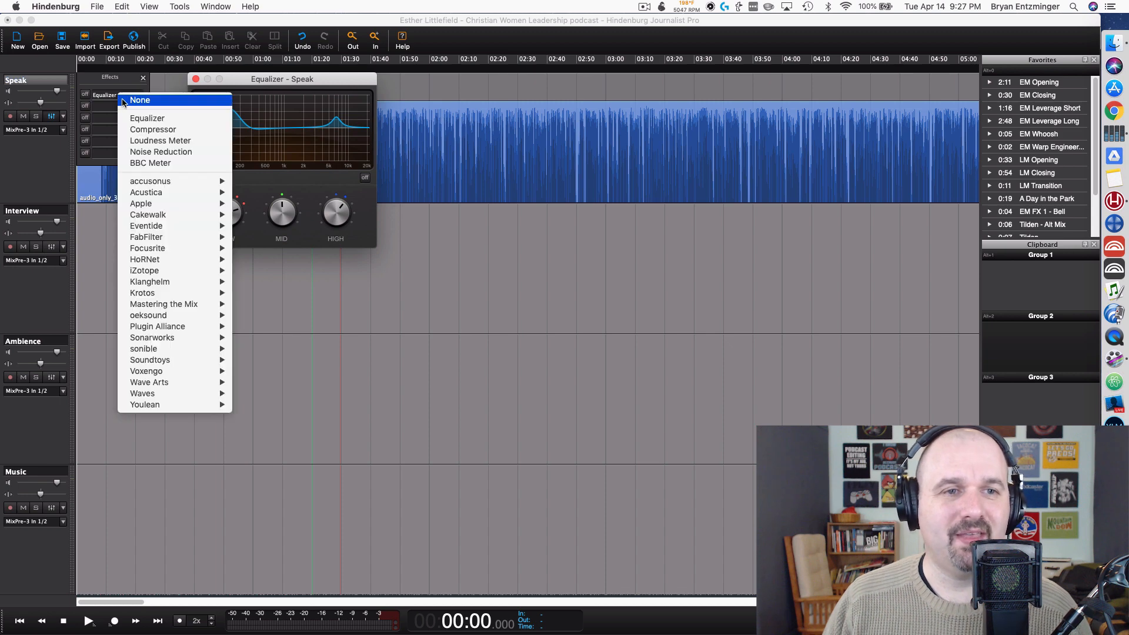
click(115, 99)
click(115, 99)
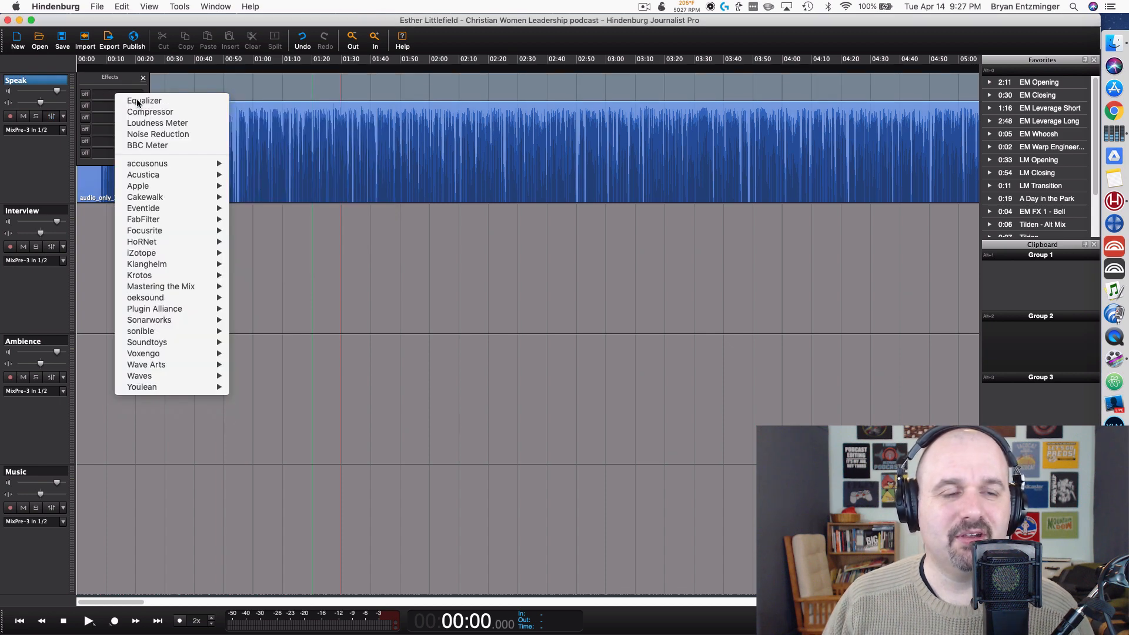
click(134, 102)
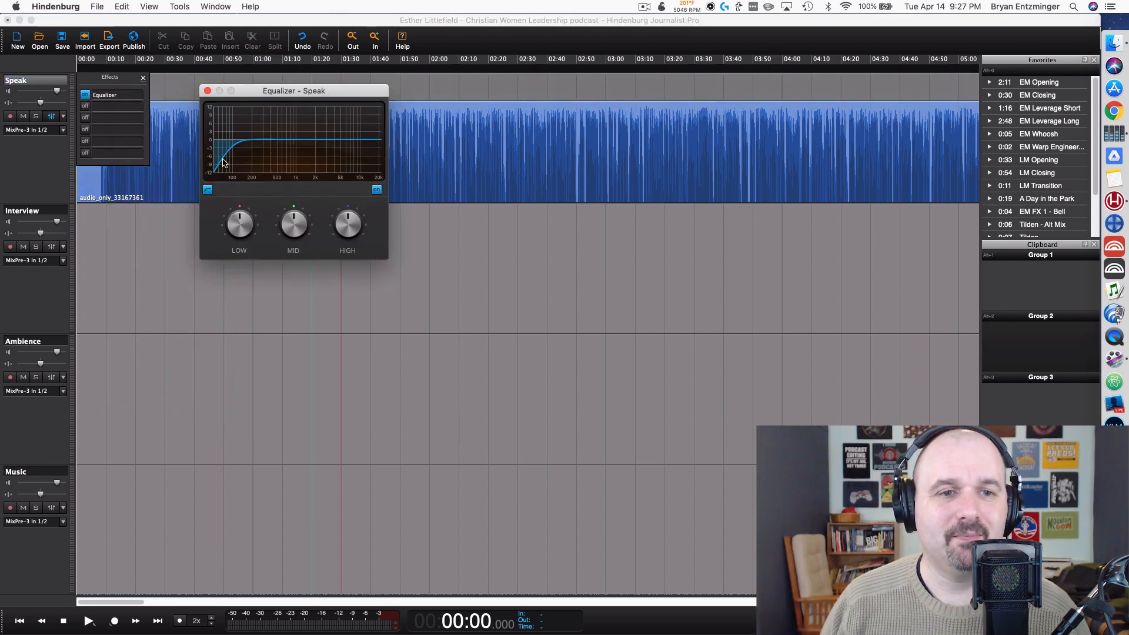
click(208, 189)
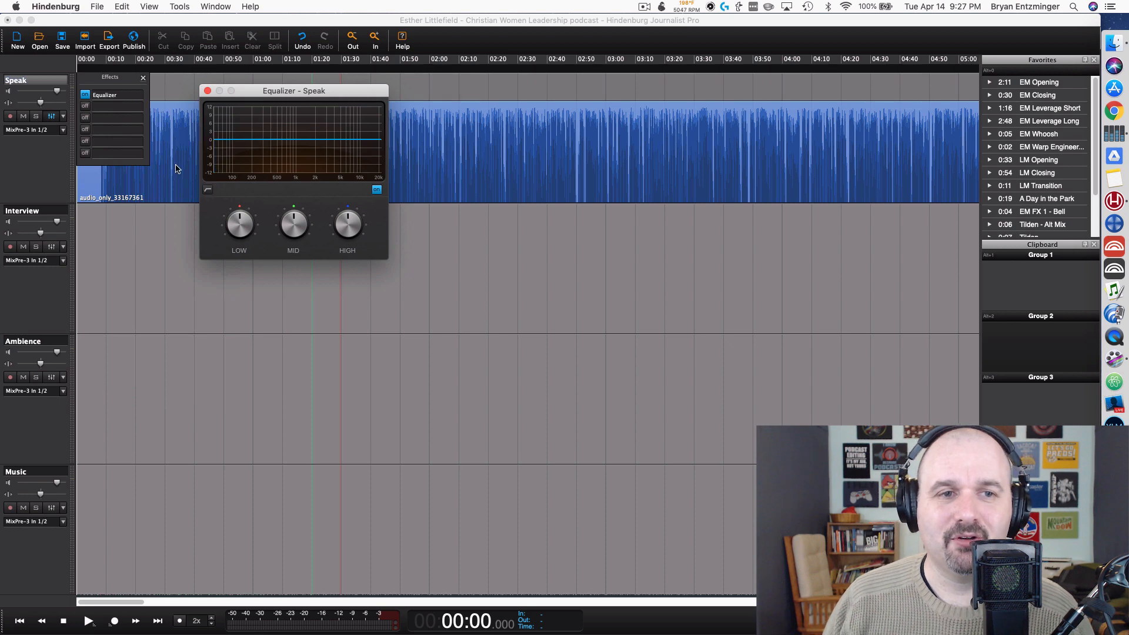
click(144, 79)
drag(297, 99, 579, 109)
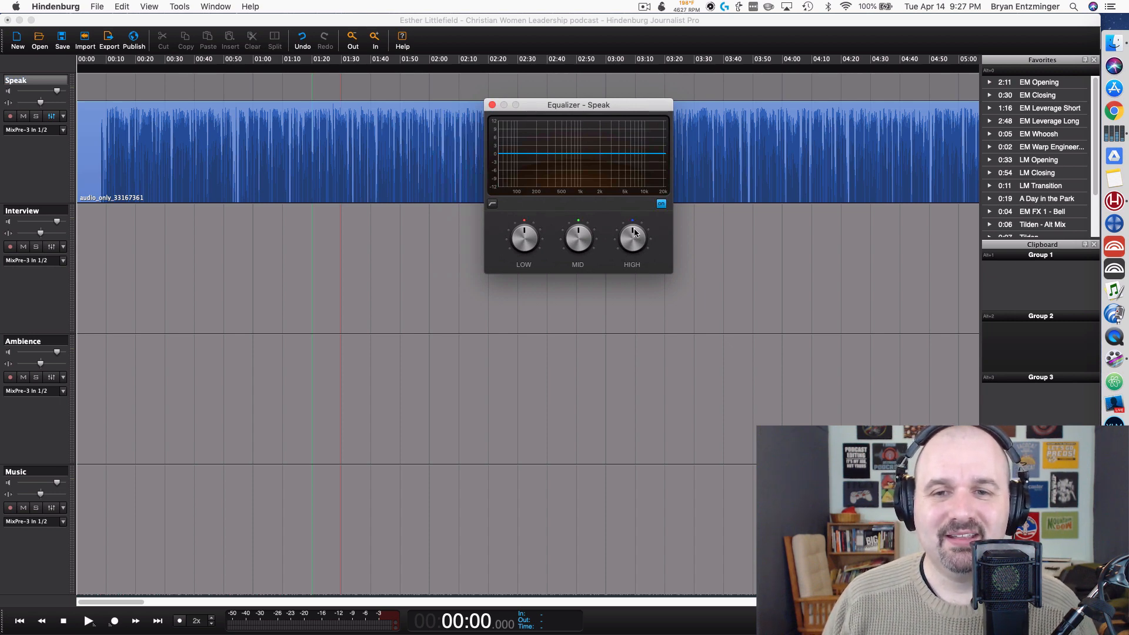
Cut the high band by about 12 dB from roughly 10 kHz up while playing the opening speech.
drag(633, 236, 632, 269)
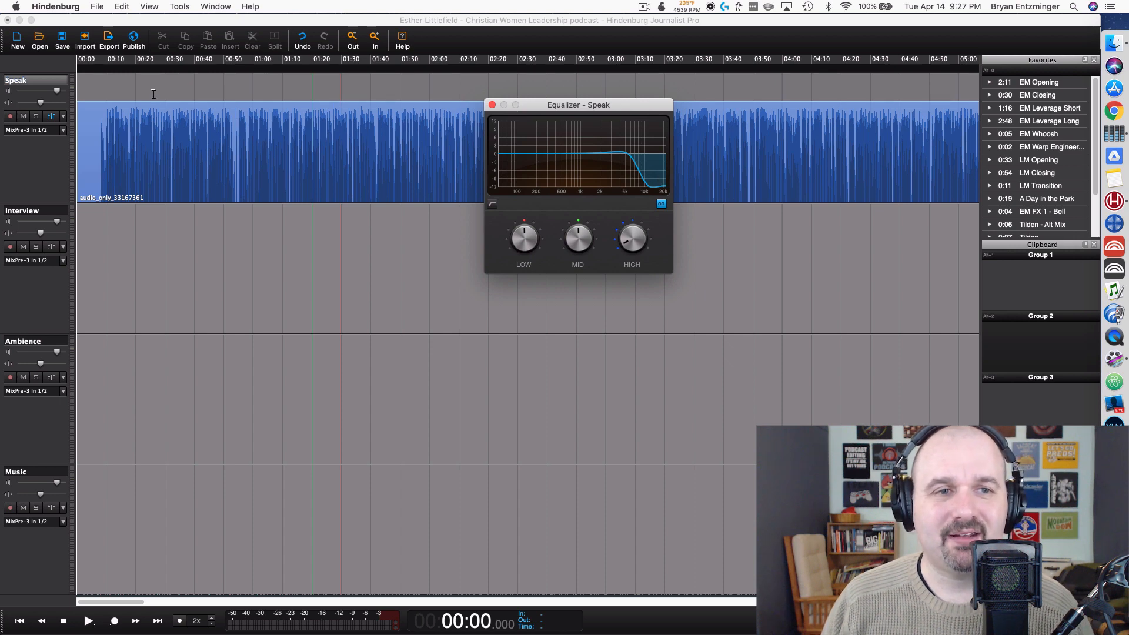
double_click(632, 237)
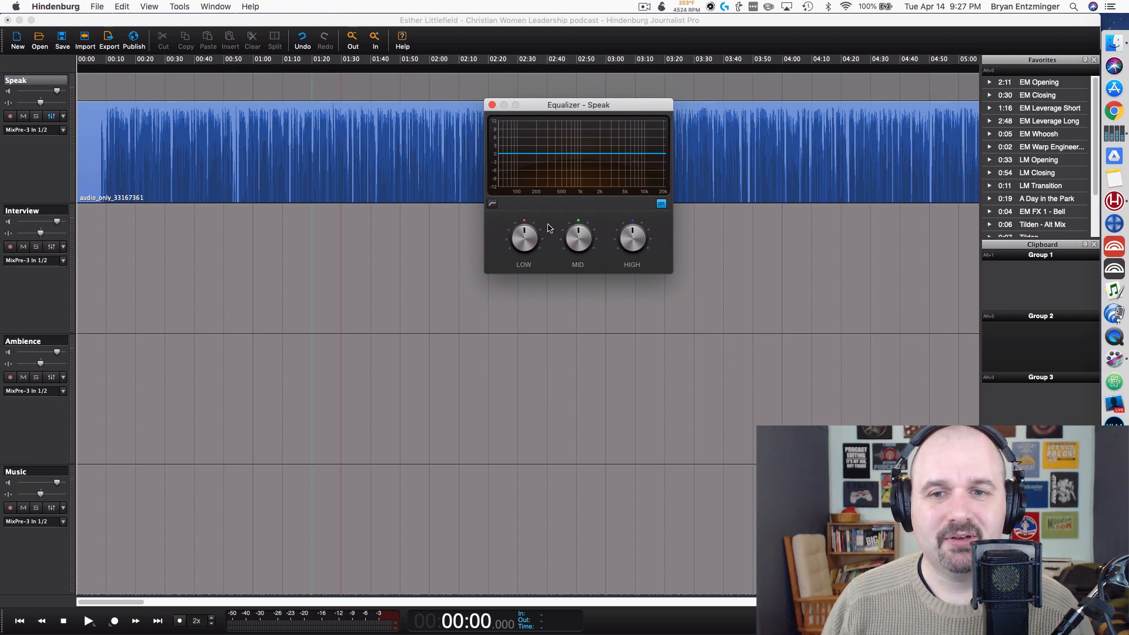
click(110, 91)
key(space)
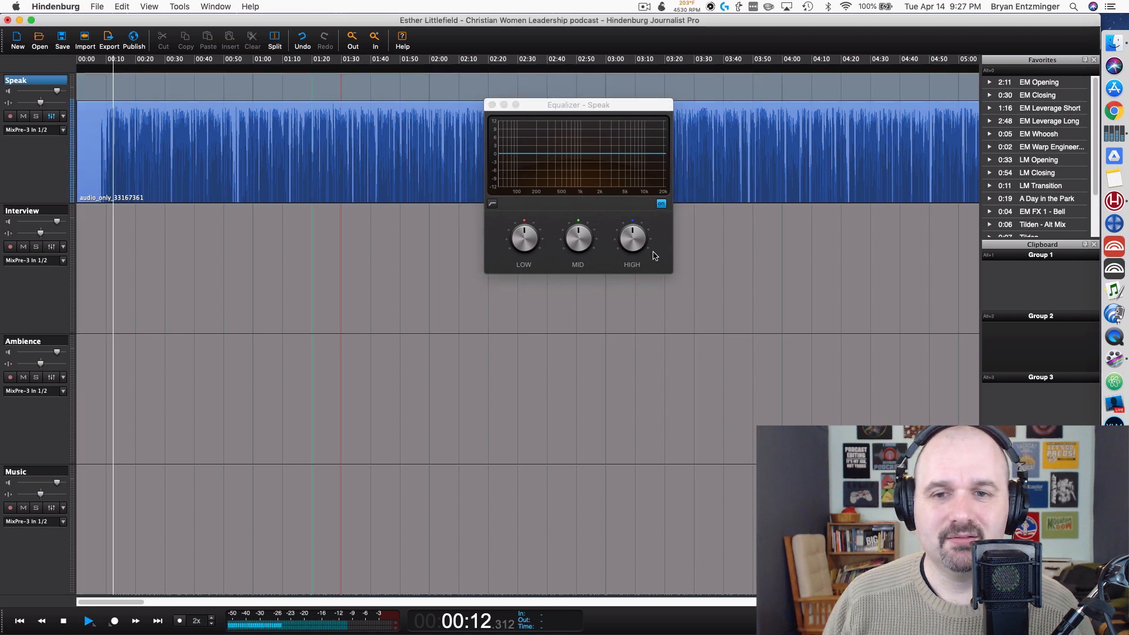
drag(632, 237, 637, 249)
mouse_move(635, 183)
mouse_down()
mouse_move(573, 187)
mouse_move(636, 201)
mouse_up()
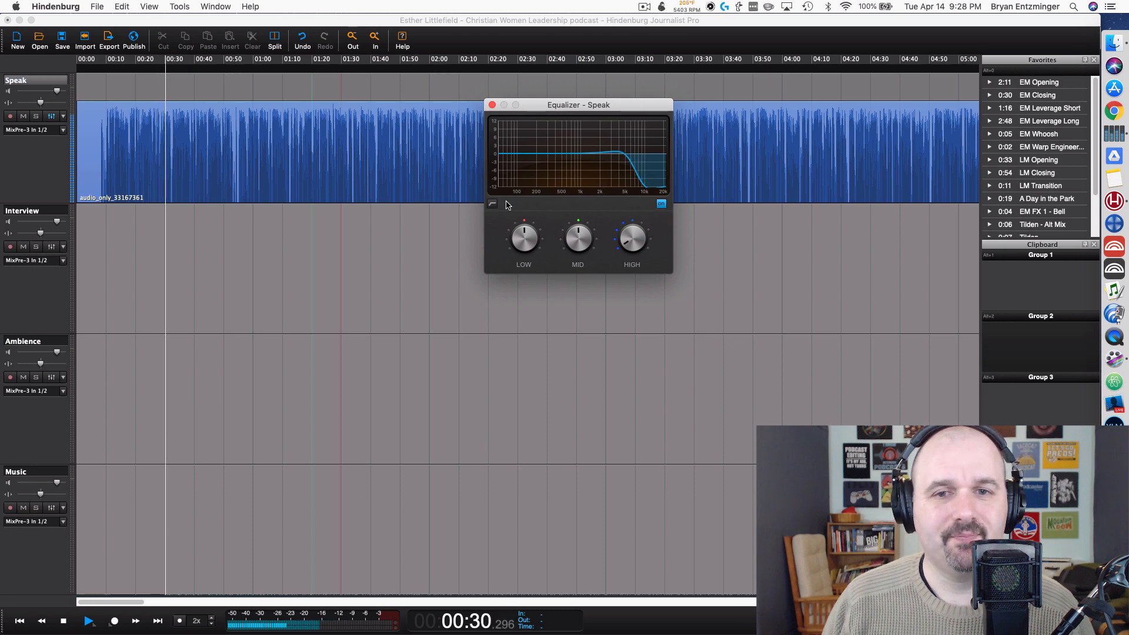
key(space)
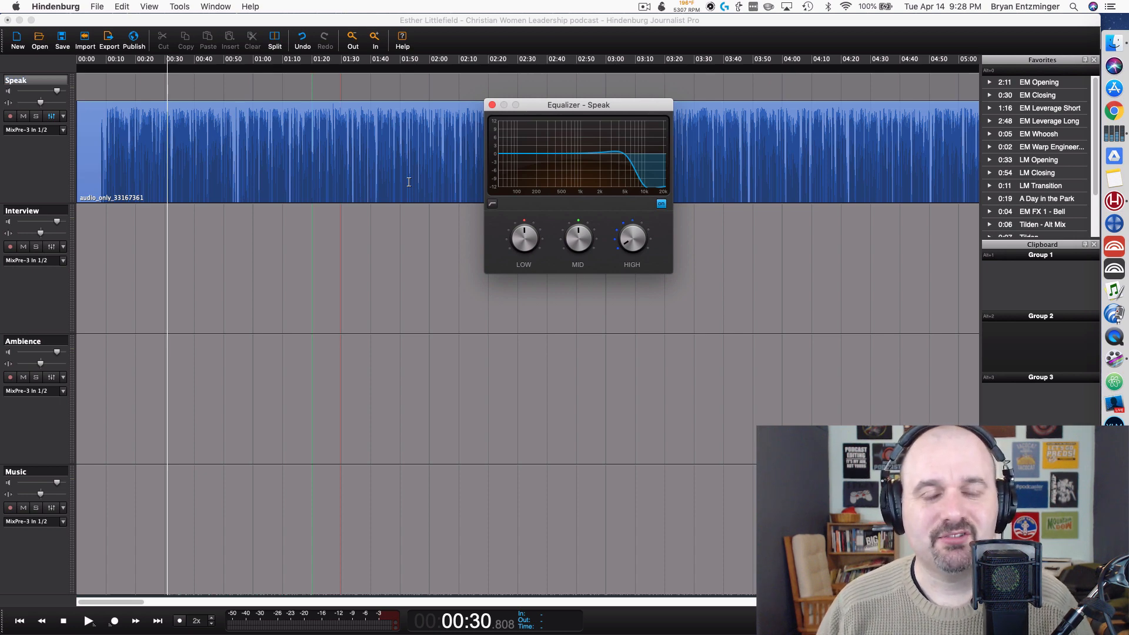
Boost the mid band by about 4 dB near 3 kHz while playing the recording.
drag(580, 246, 581, 123)
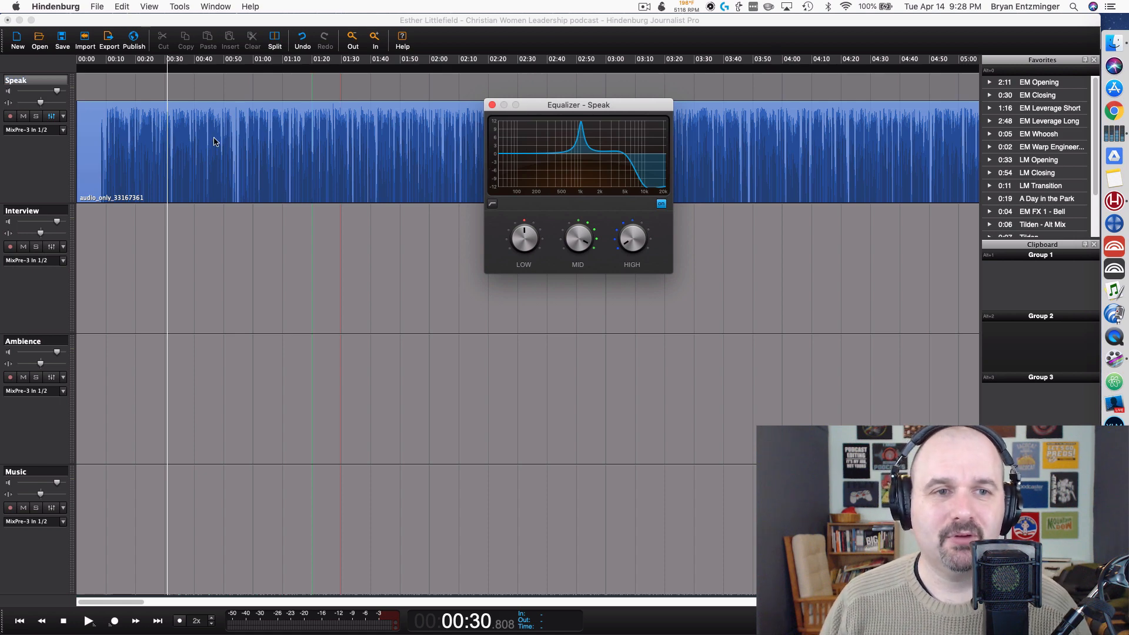
key(space)
drag(589, 146, 617, 122)
drag(581, 234, 569, 255)
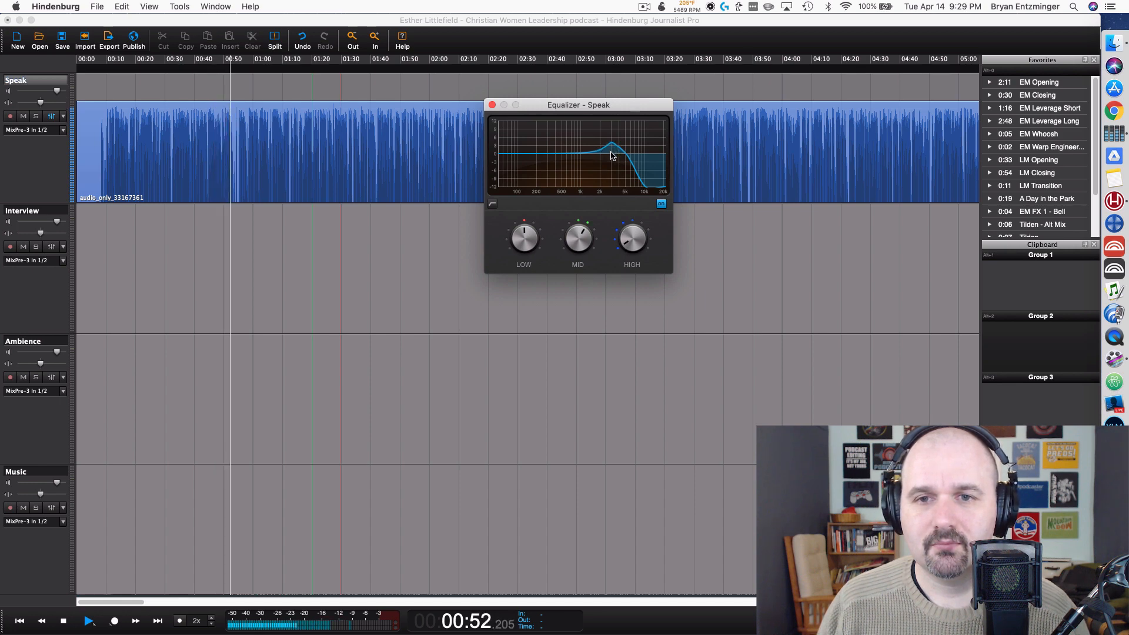
Audition the passage from about 1:04 to 1:11 and replay it with the Equalizer enabled.
click(268, 101)
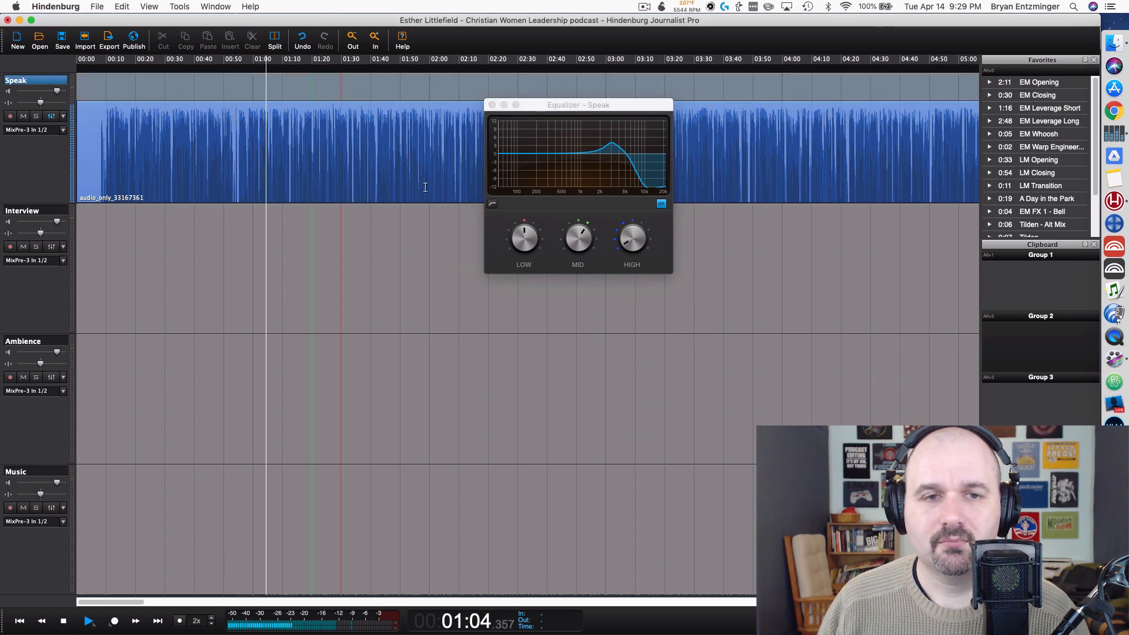
click(611, 150)
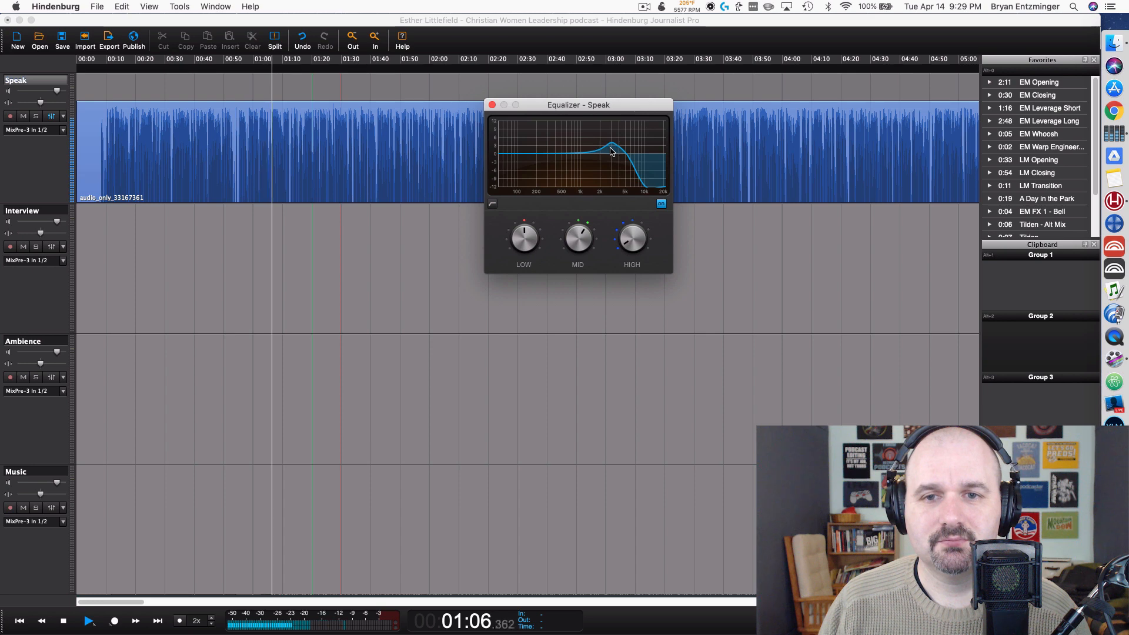
click(662, 204)
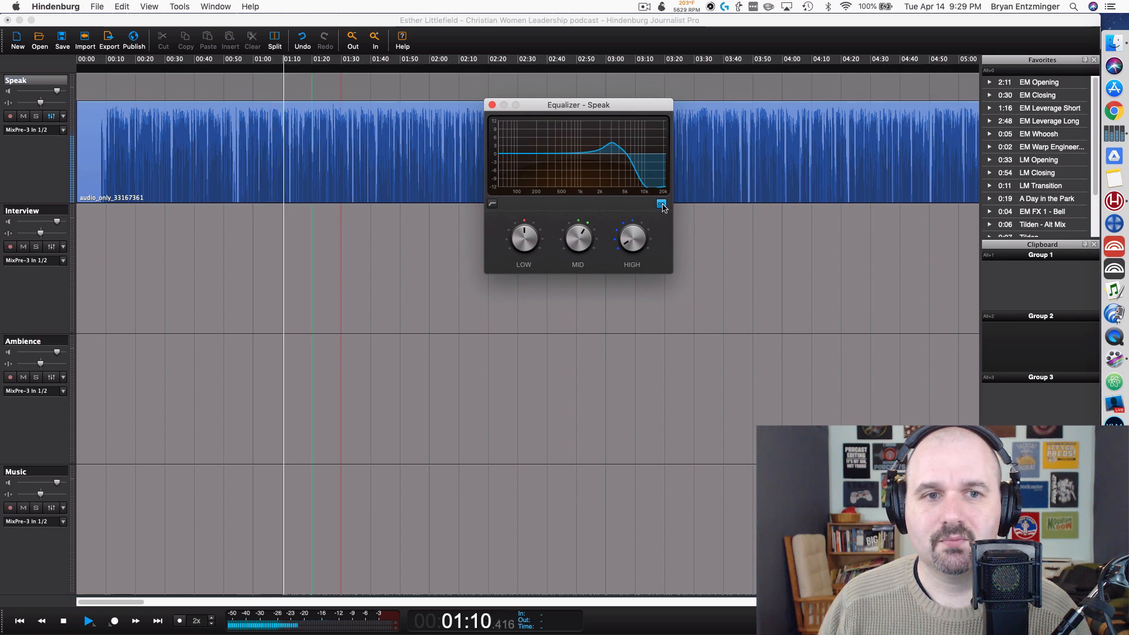
key(space)
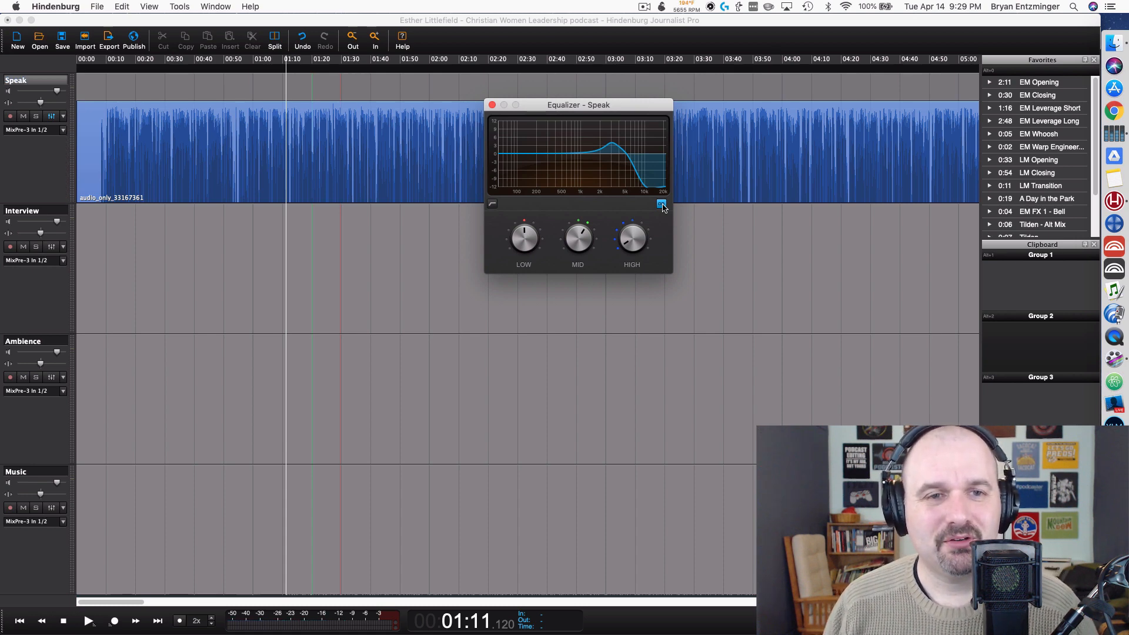
click(272, 91)
key(space)
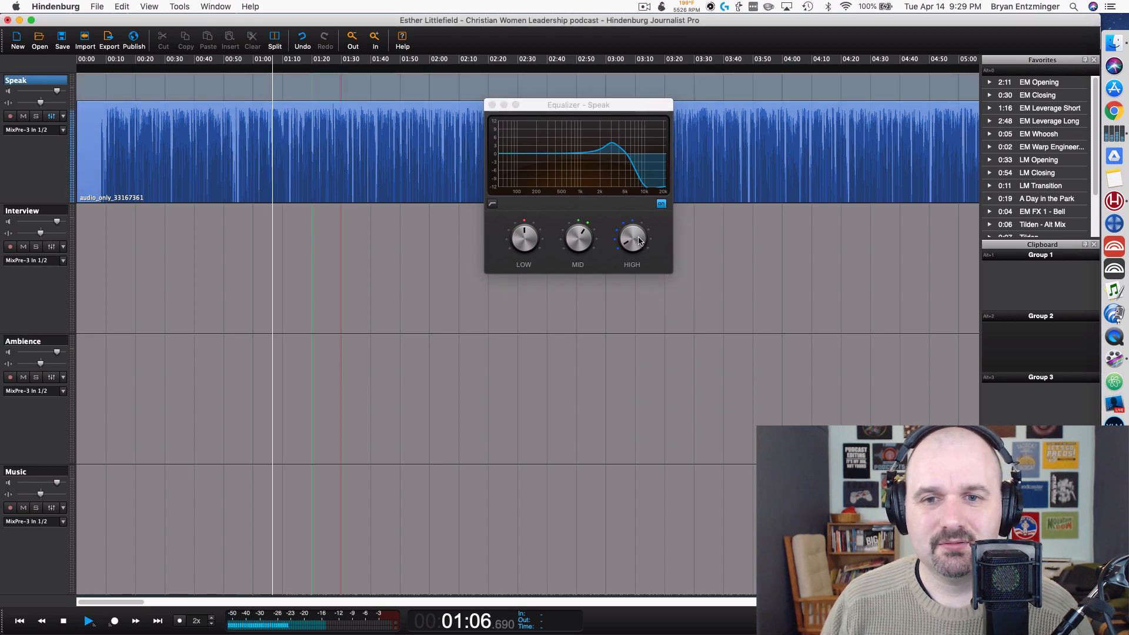
Replay the passage from about 1:06 with the Equalizer bypassed, and again with it re-enabled, to compare the sound.
click(662, 203)
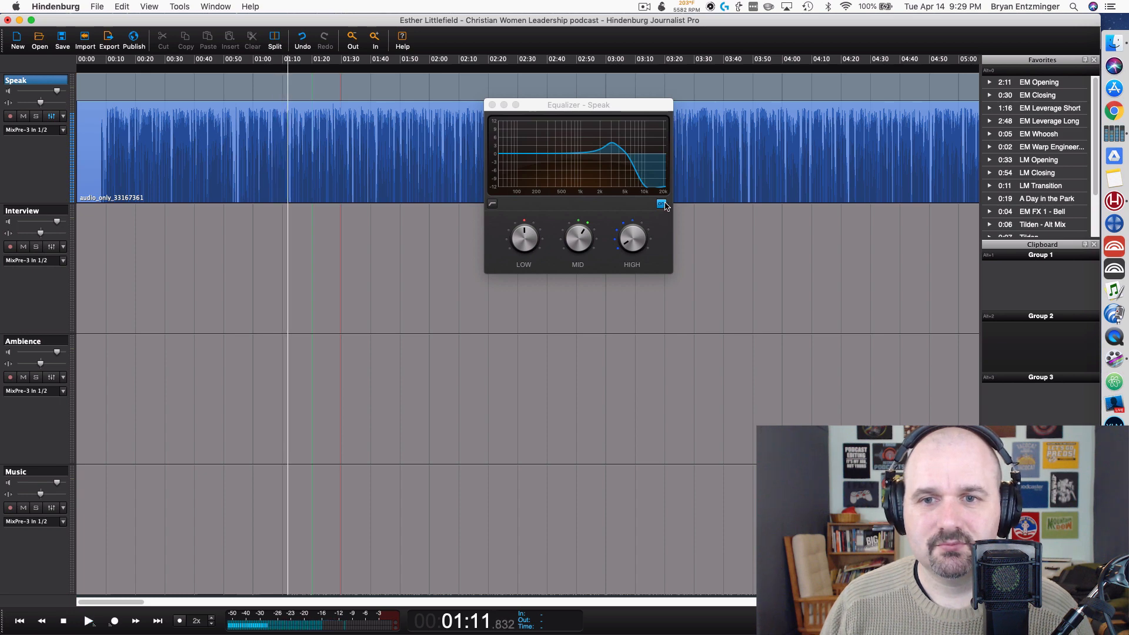
click(274, 88)
key(space)
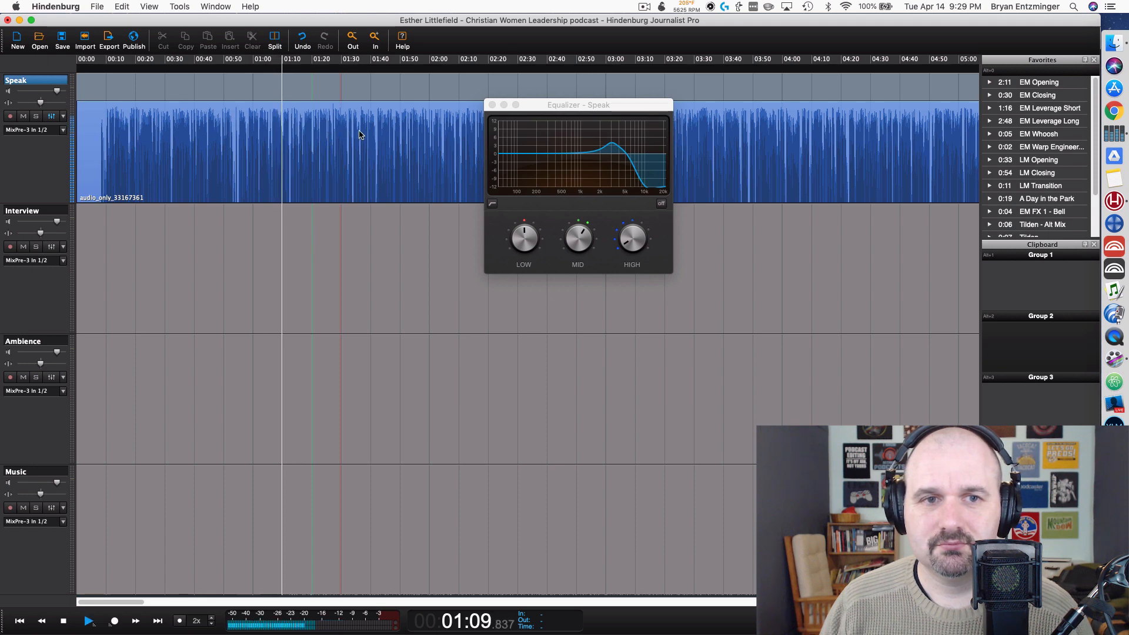
click(662, 205)
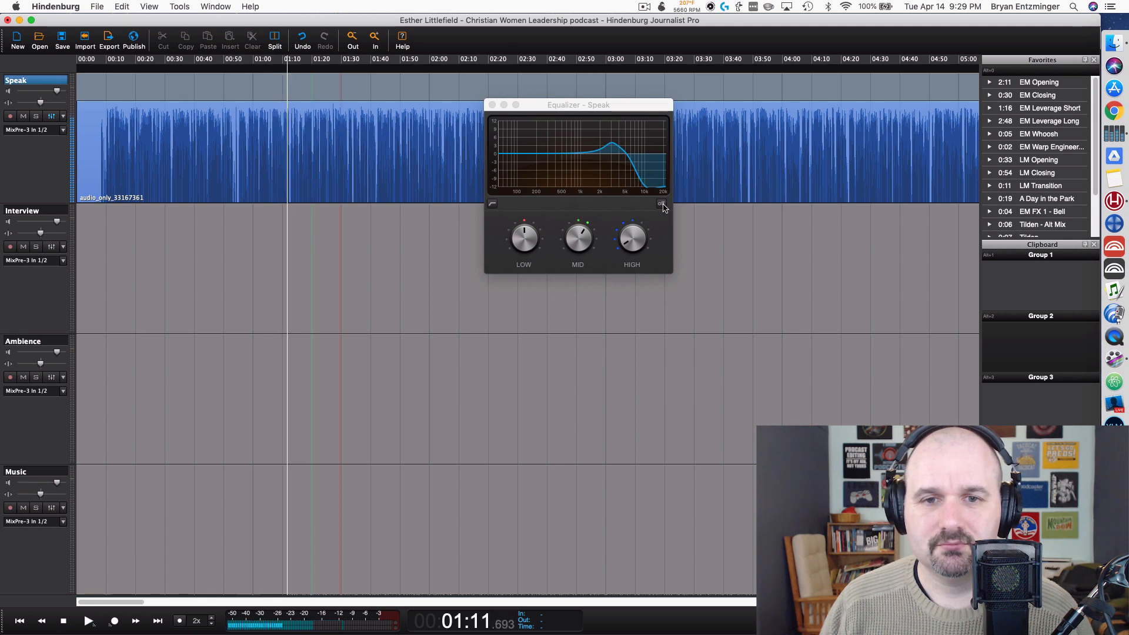
click(663, 205)
click(273, 88)
key(space)
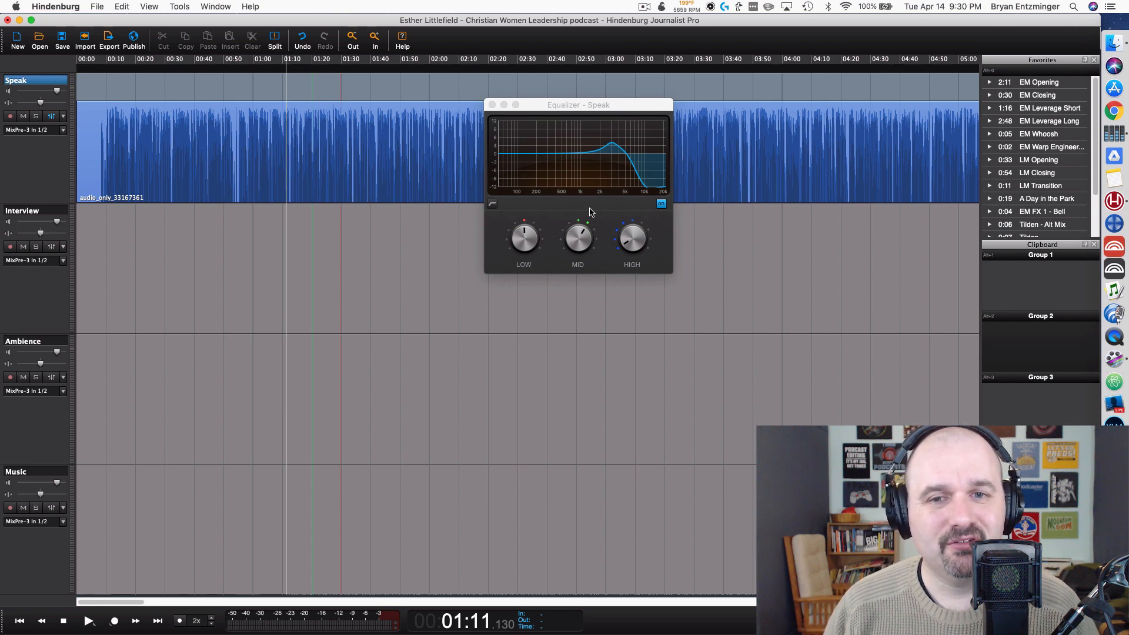
Cut the low band by about 3 dB below roughly 500 Hz, fine-tuning its depth and width while playing from about 1:07.
drag(527, 238, 529, 246)
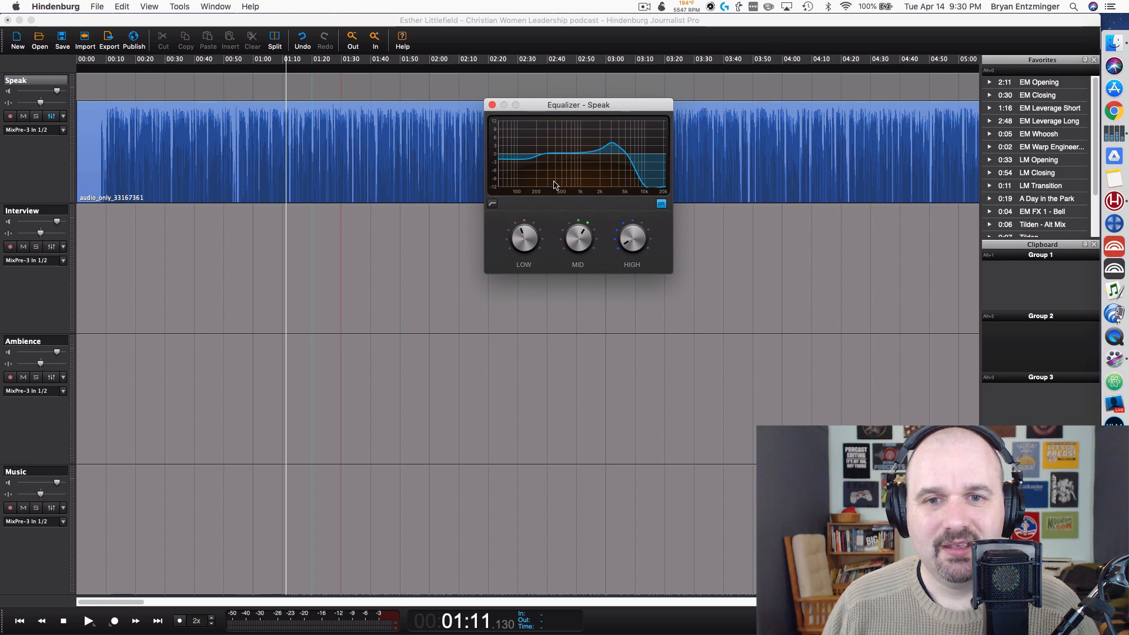
drag(536, 160, 567, 164)
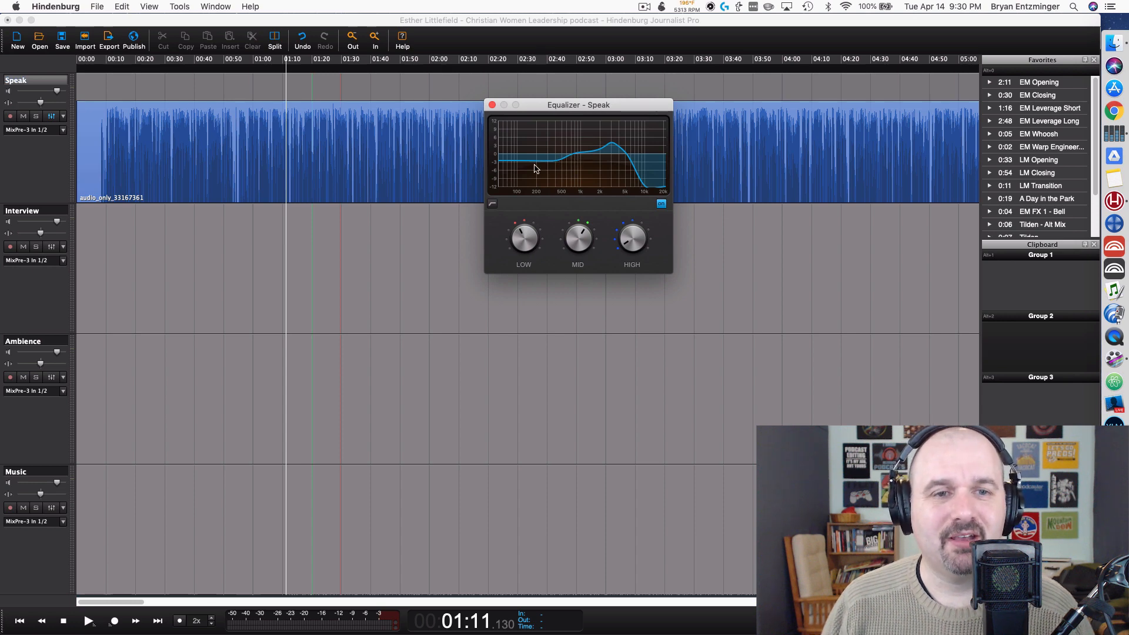
click(274, 80)
key(space)
drag(527, 242, 529, 257)
mouse_move(556, 163)
mouse_down()
mouse_move(576, 173)
mouse_move(564, 174)
mouse_up()
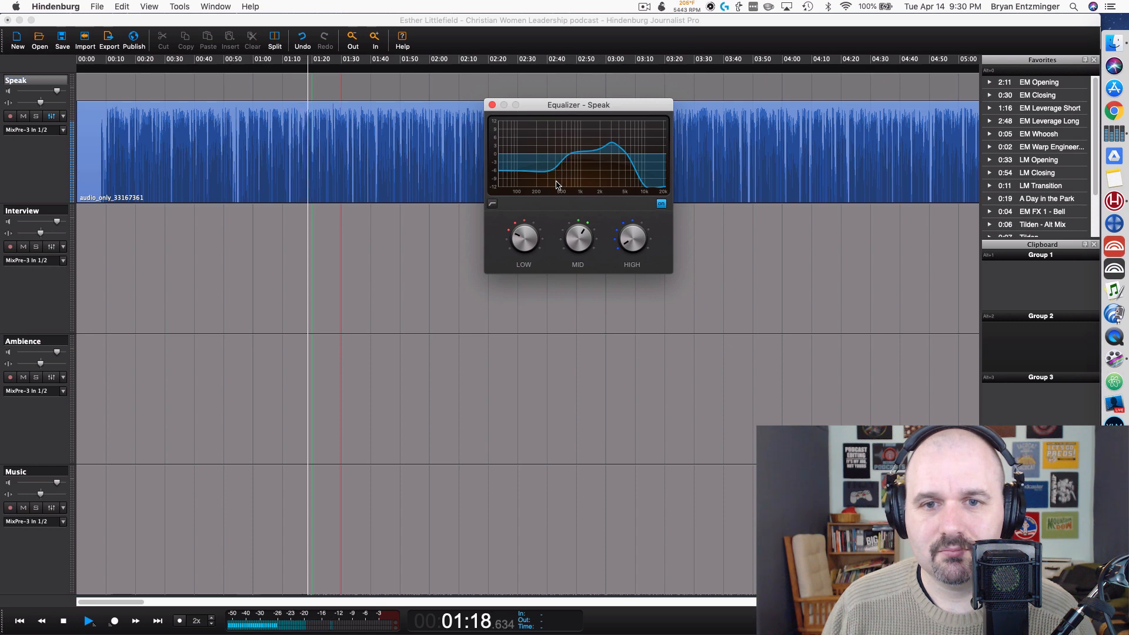
drag(527, 242, 527, 232)
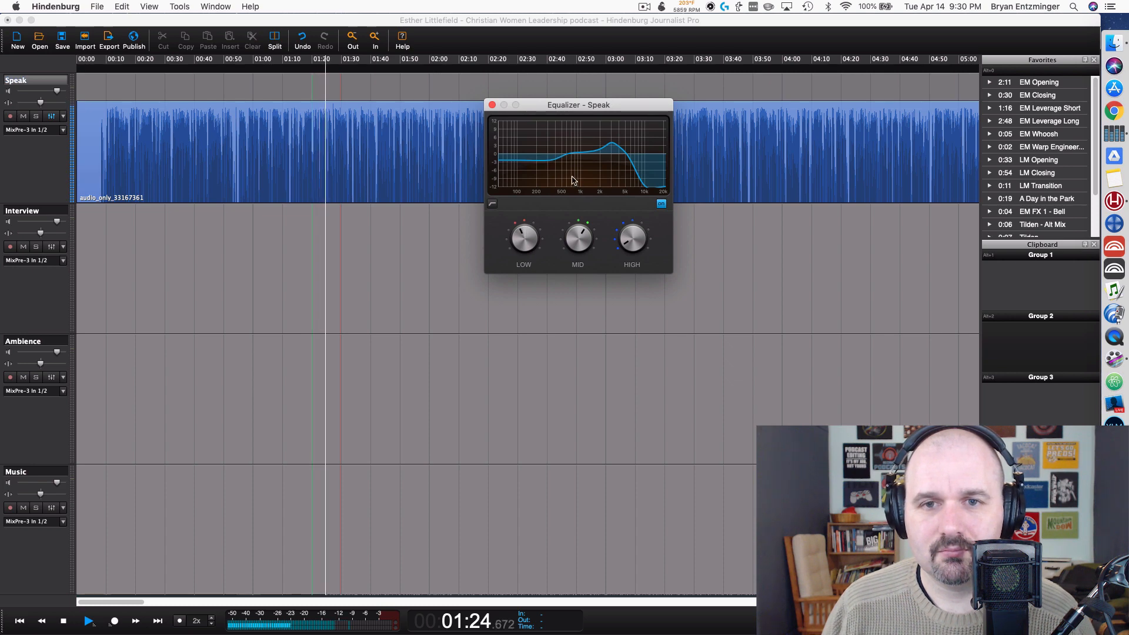
drag(573, 159, 551, 167)
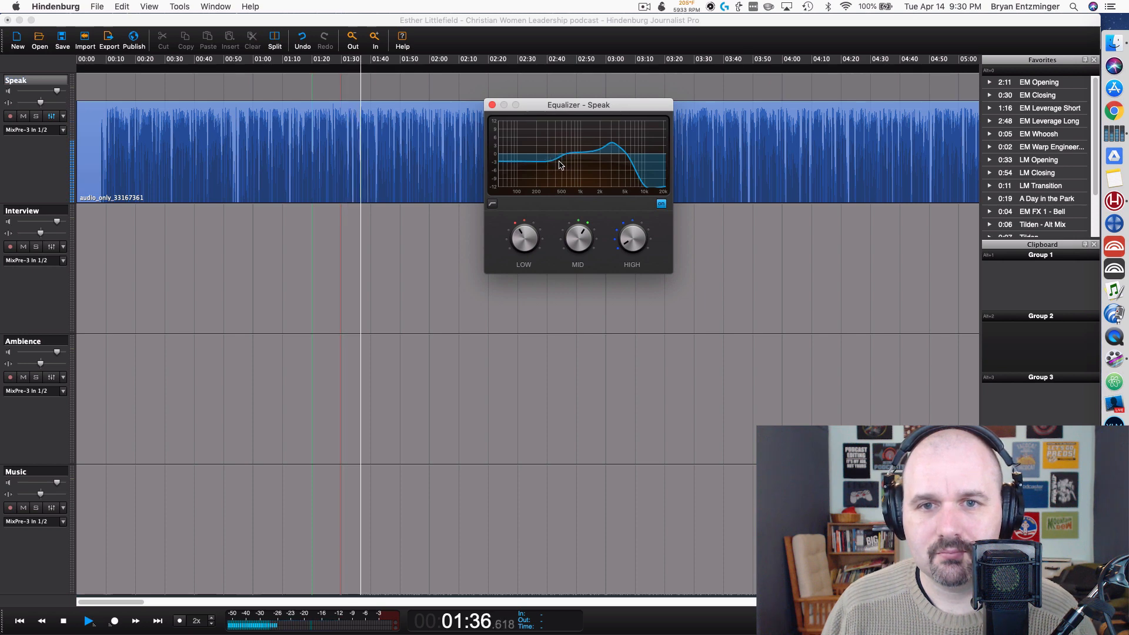
Replay the Speak recording from about 1:27, bypassing and re-enabling the Equalizer during playback to compare the sound.
key(space)
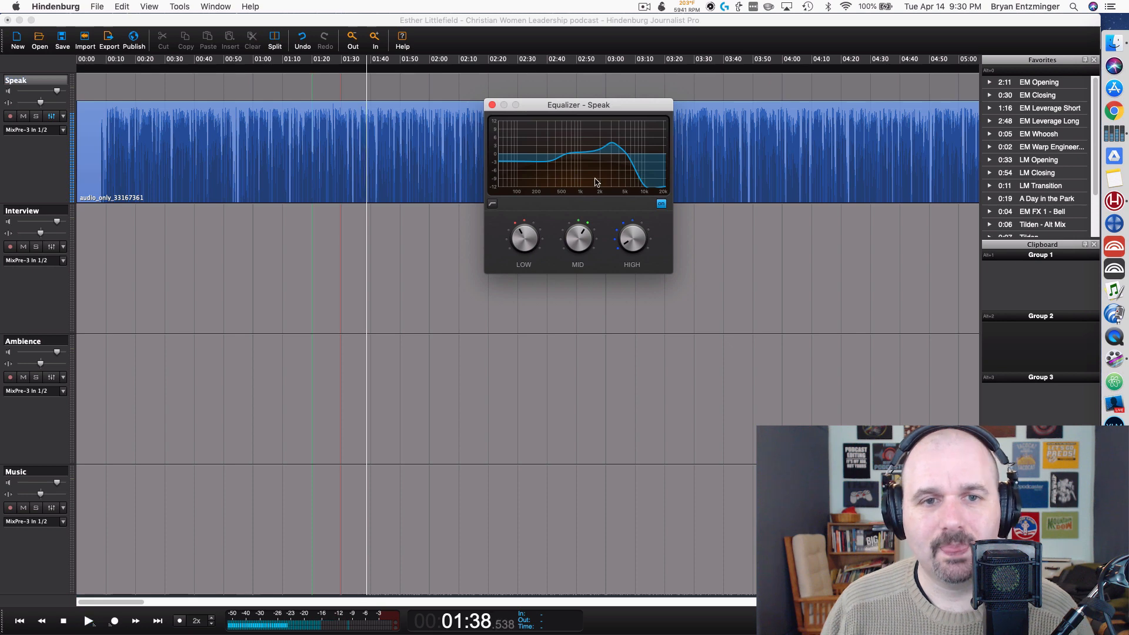
click(334, 212)
key(super+equal)
key(space)
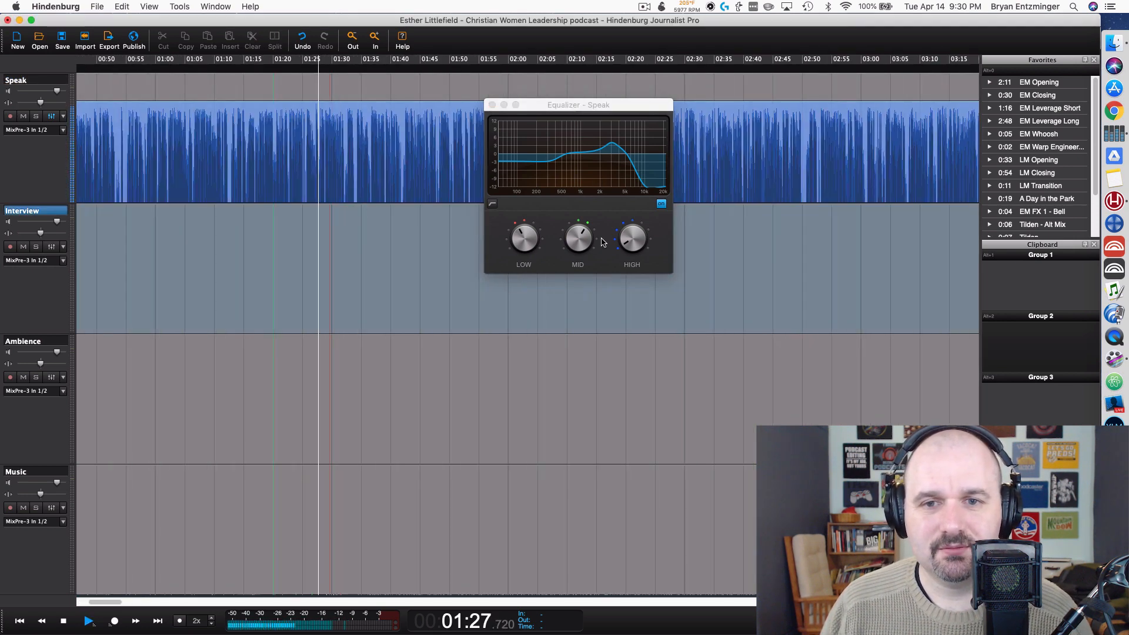
click(661, 203)
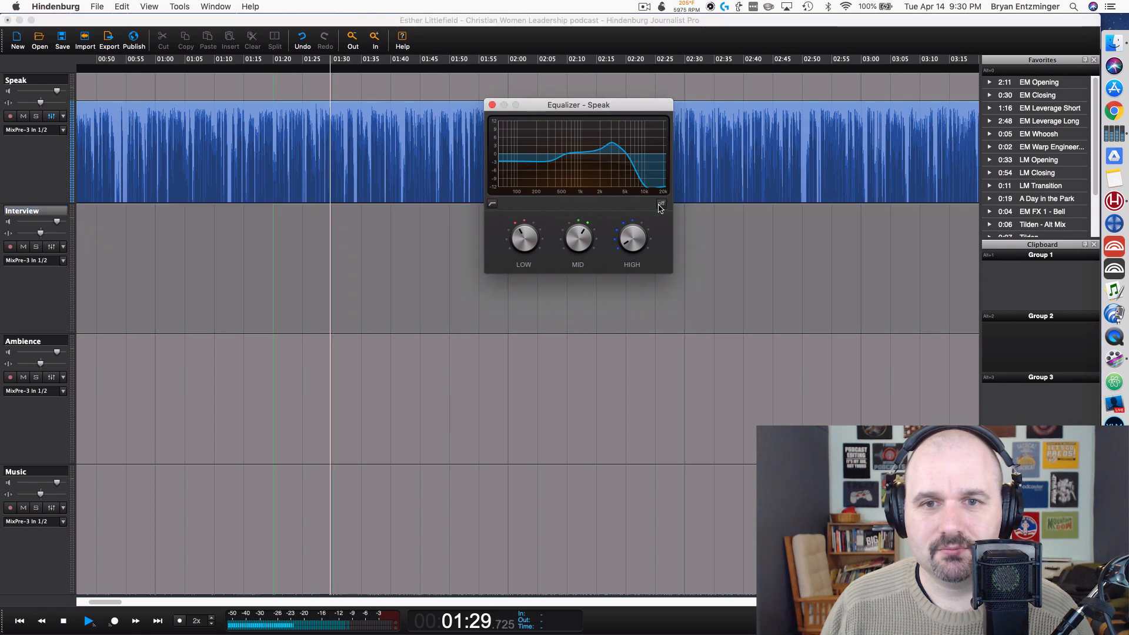
click(661, 204)
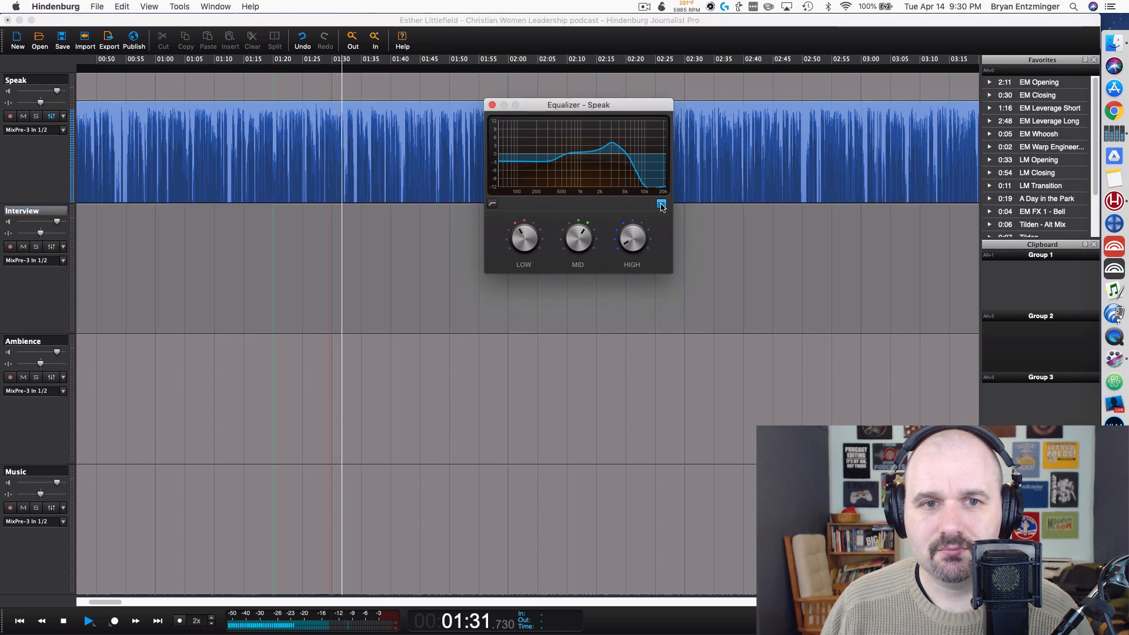
Replay the passage from about 1:29 with the Equalizer enabled and again with it bypassed.
click(325, 201)
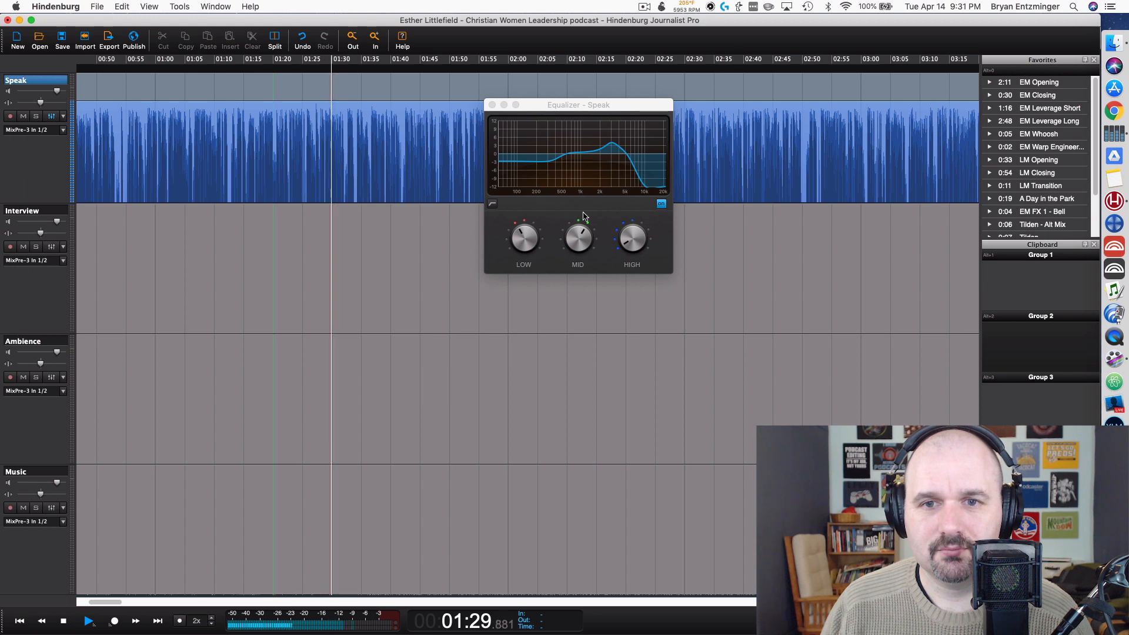
click(661, 204)
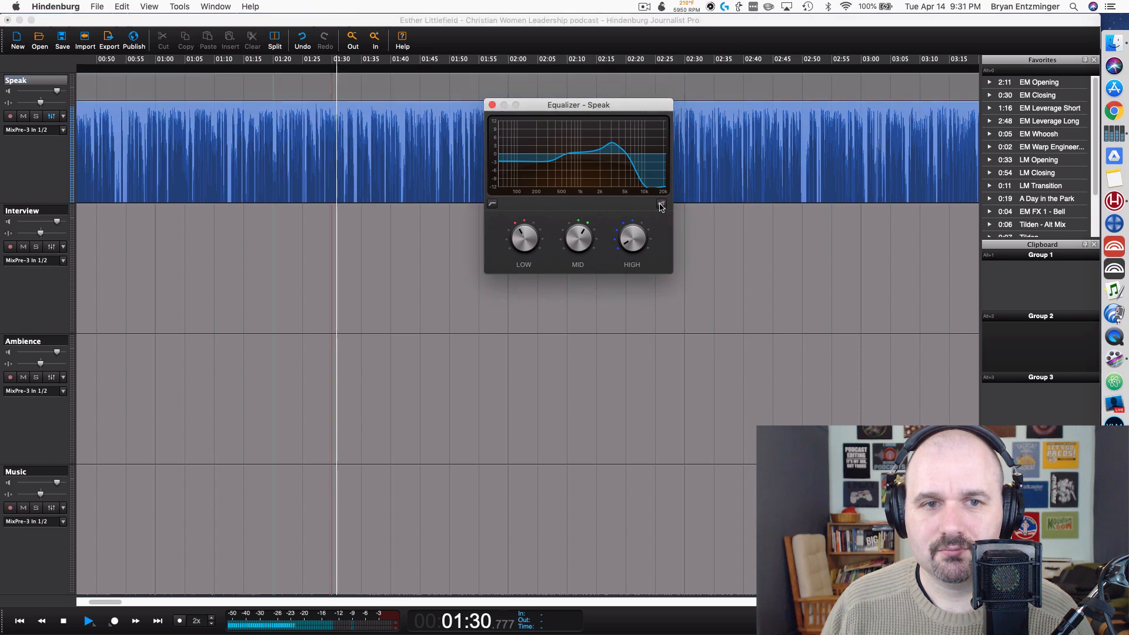
click(325, 201)
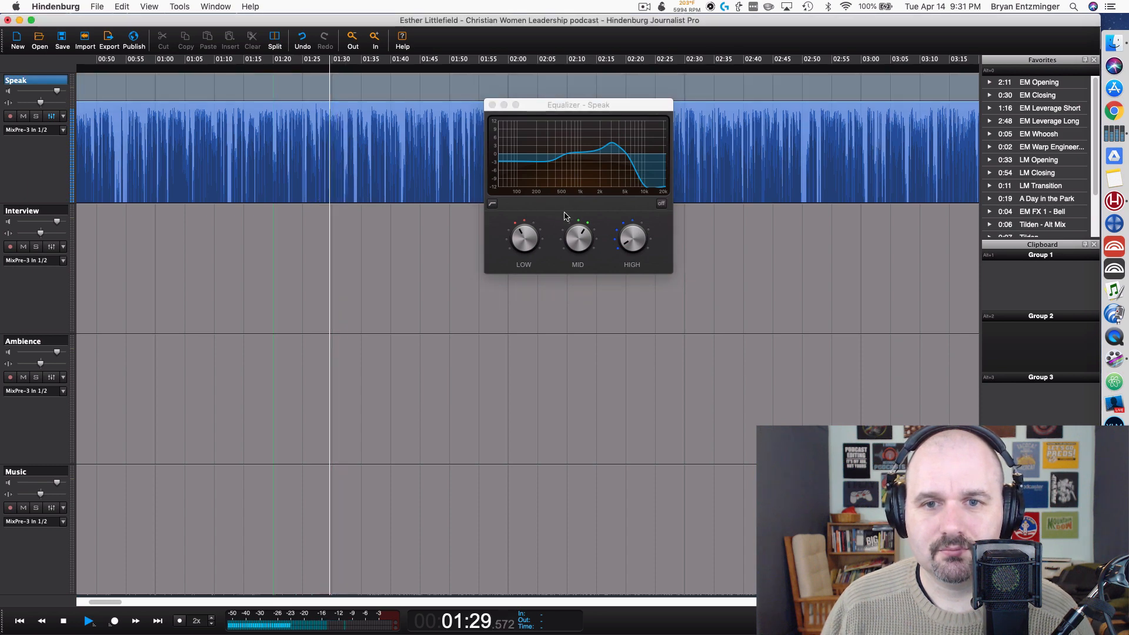
Re-enable the Equalizer, turn on its low-cut filter, and raise the filter's cutoff slightly while playing from about 1:32.
click(661, 204)
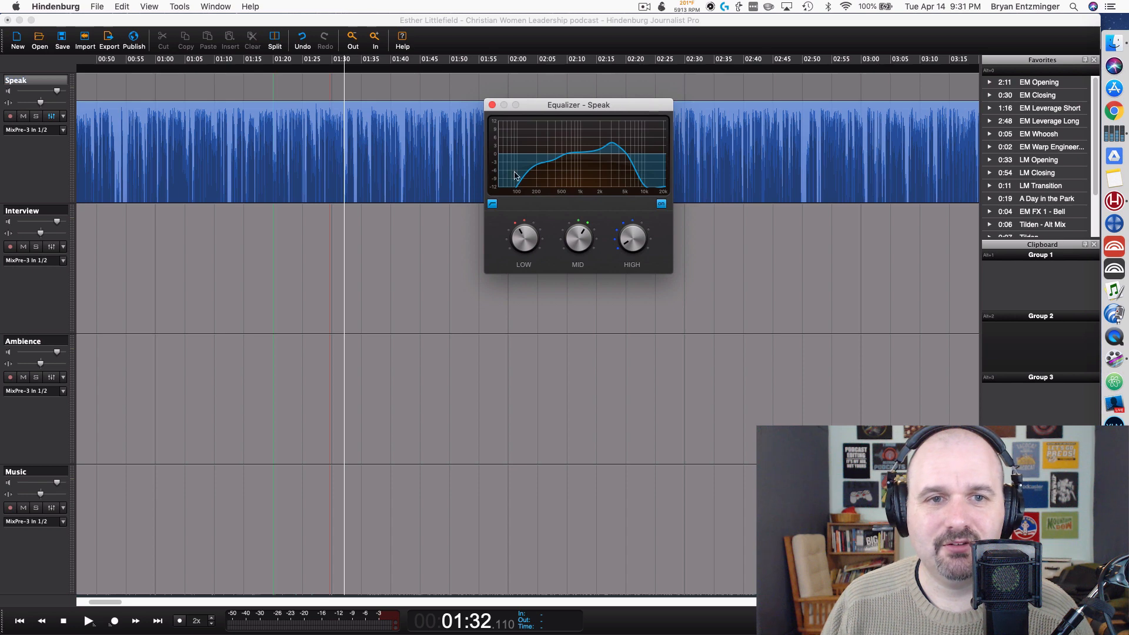
key(space)
mouse_move(527, 173)
mouse_down()
mouse_move(543, 175)
mouse_move(525, 168)
mouse_move(535, 170)
mouse_up()
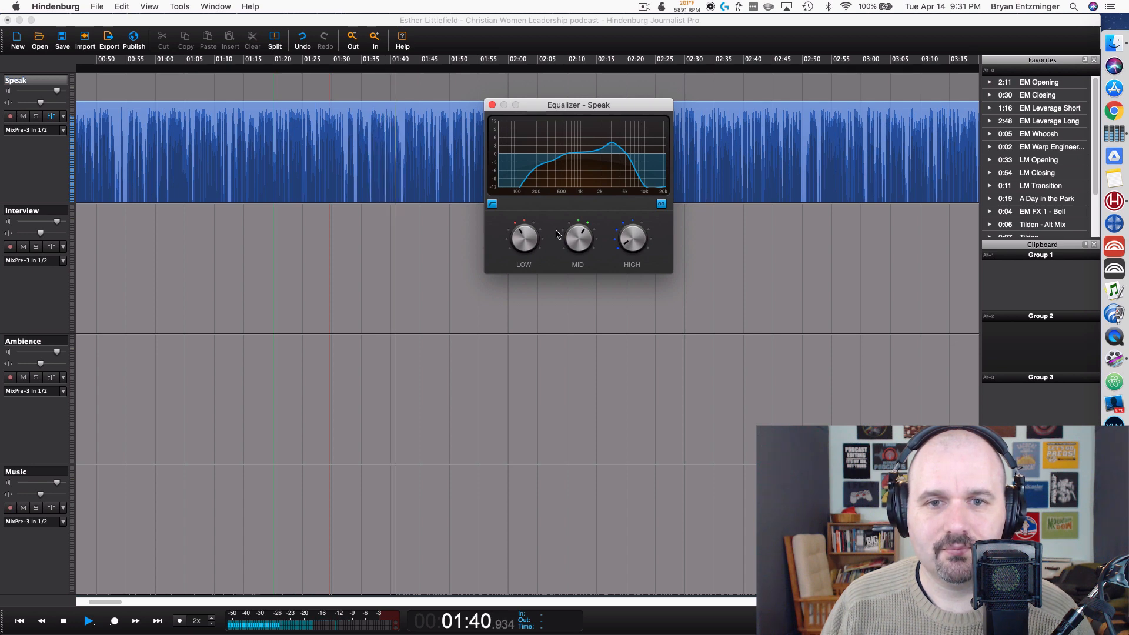
Ease the mid boost to about 3 dB and compare the recording from about 1:41 with the Equalizer on and bypassed.
click(661, 204)
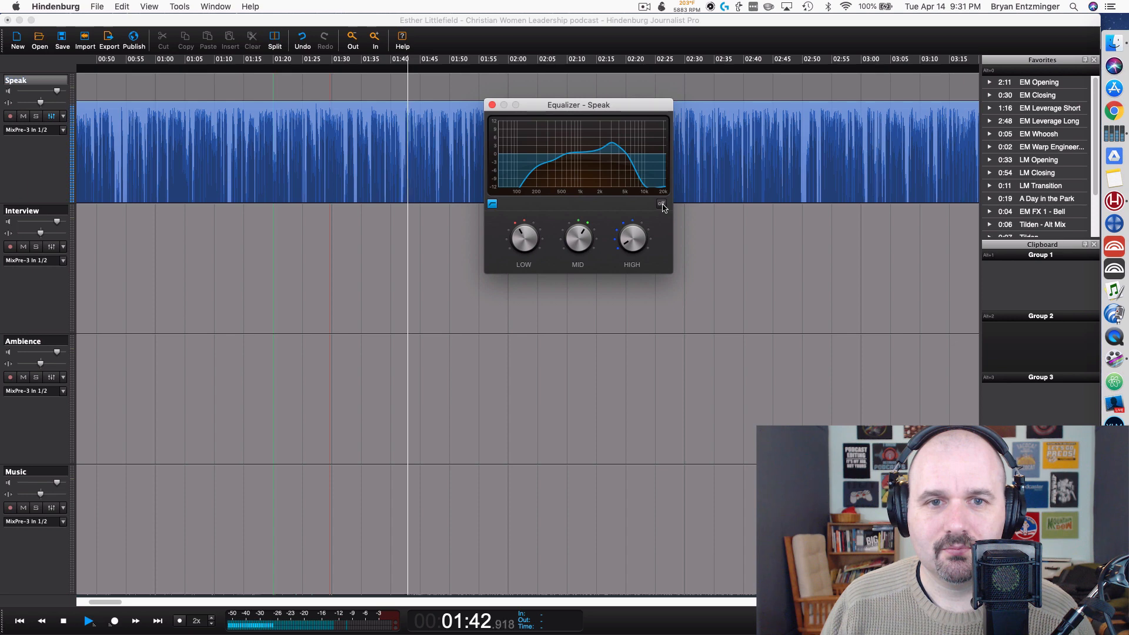
click(661, 204)
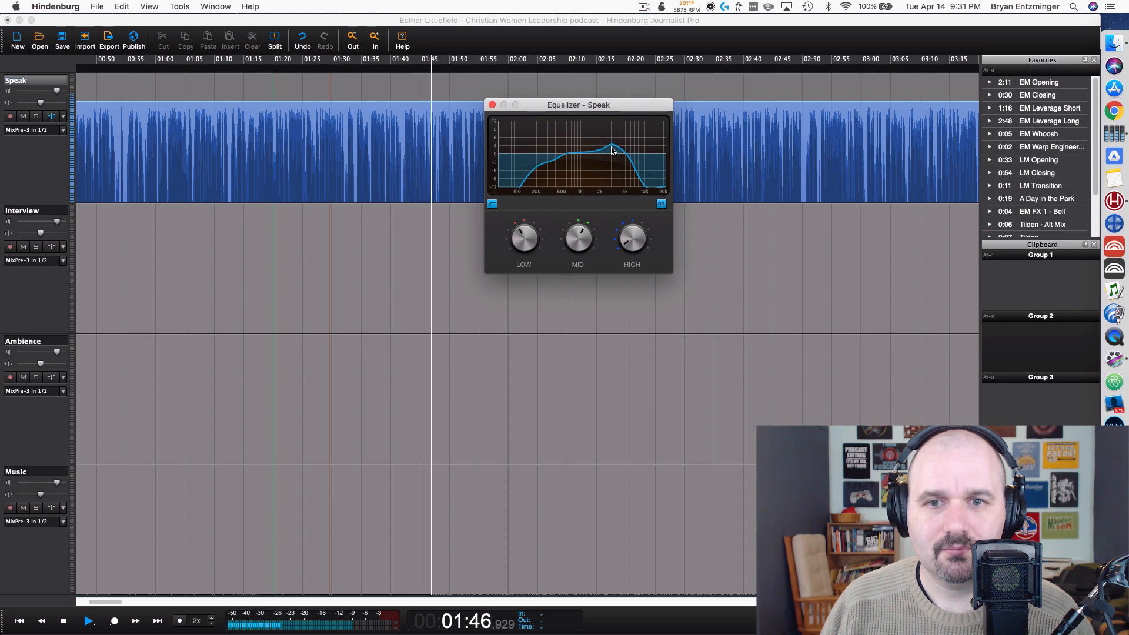
click(406, 104)
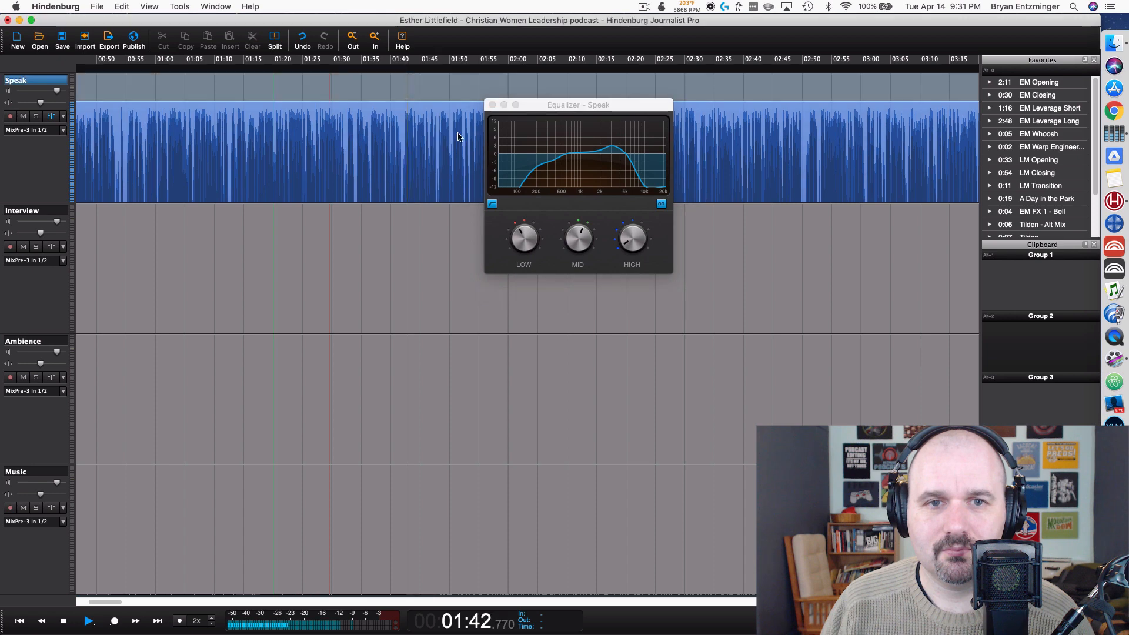
click(661, 204)
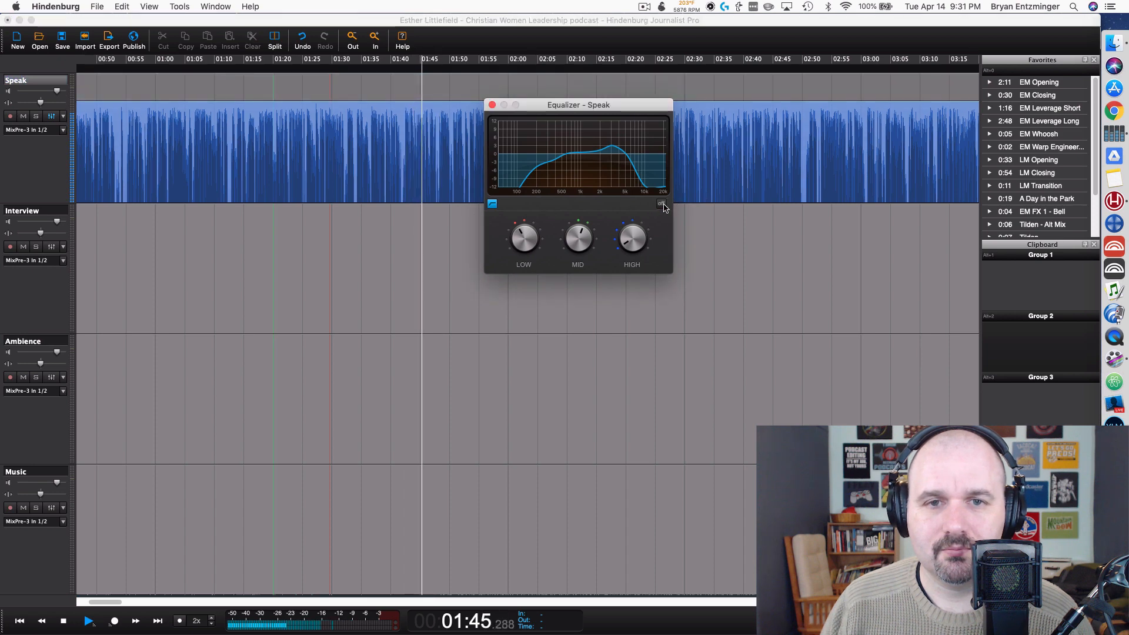